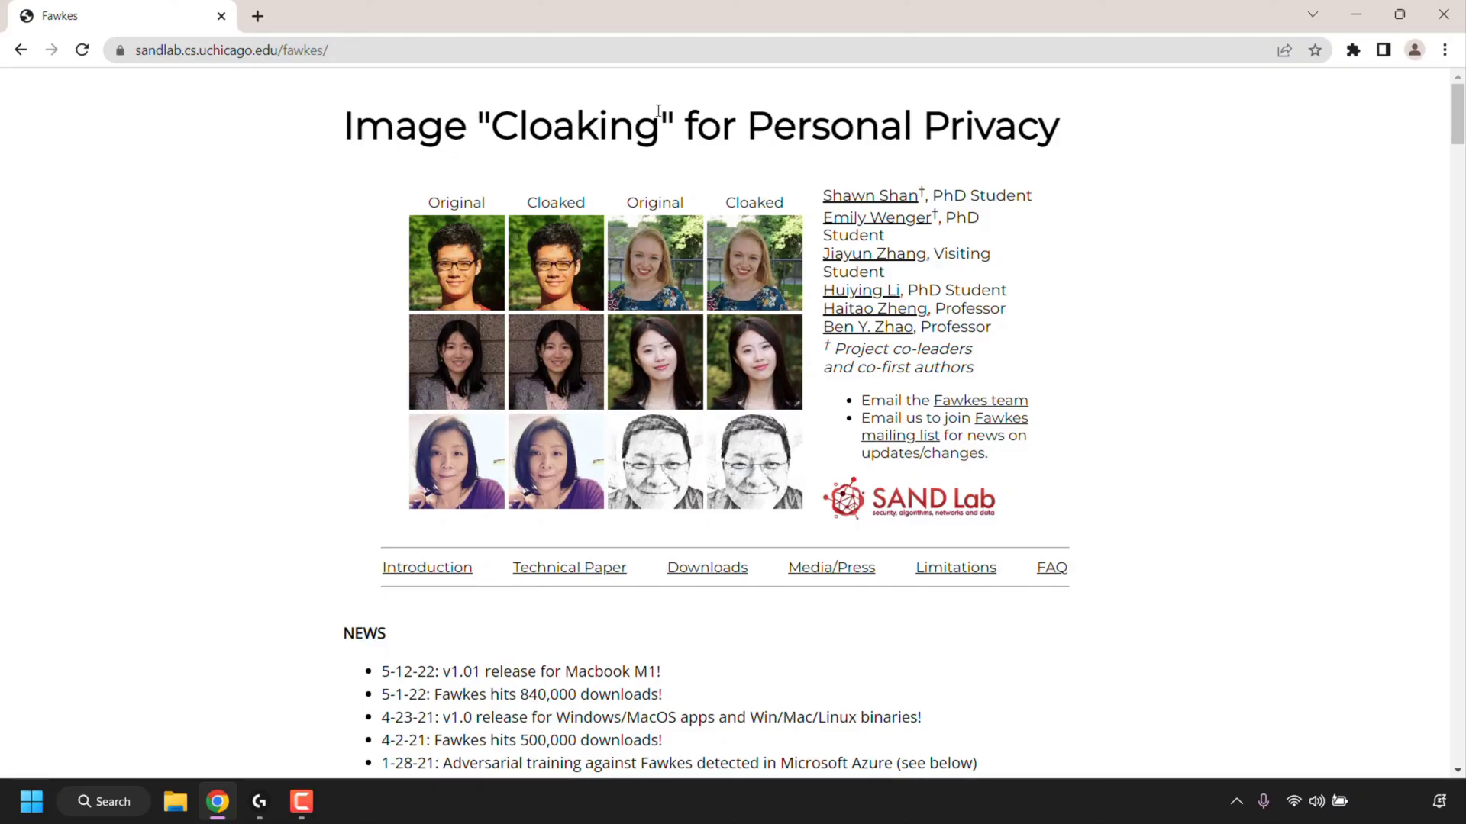
Scroll the Fawkes page down to the Downloads and Source Code v1.0 section.
{"action": "left_click", "coordinate": [419, 49]}
{"action": "left_click", "coordinate": [418, 48]}
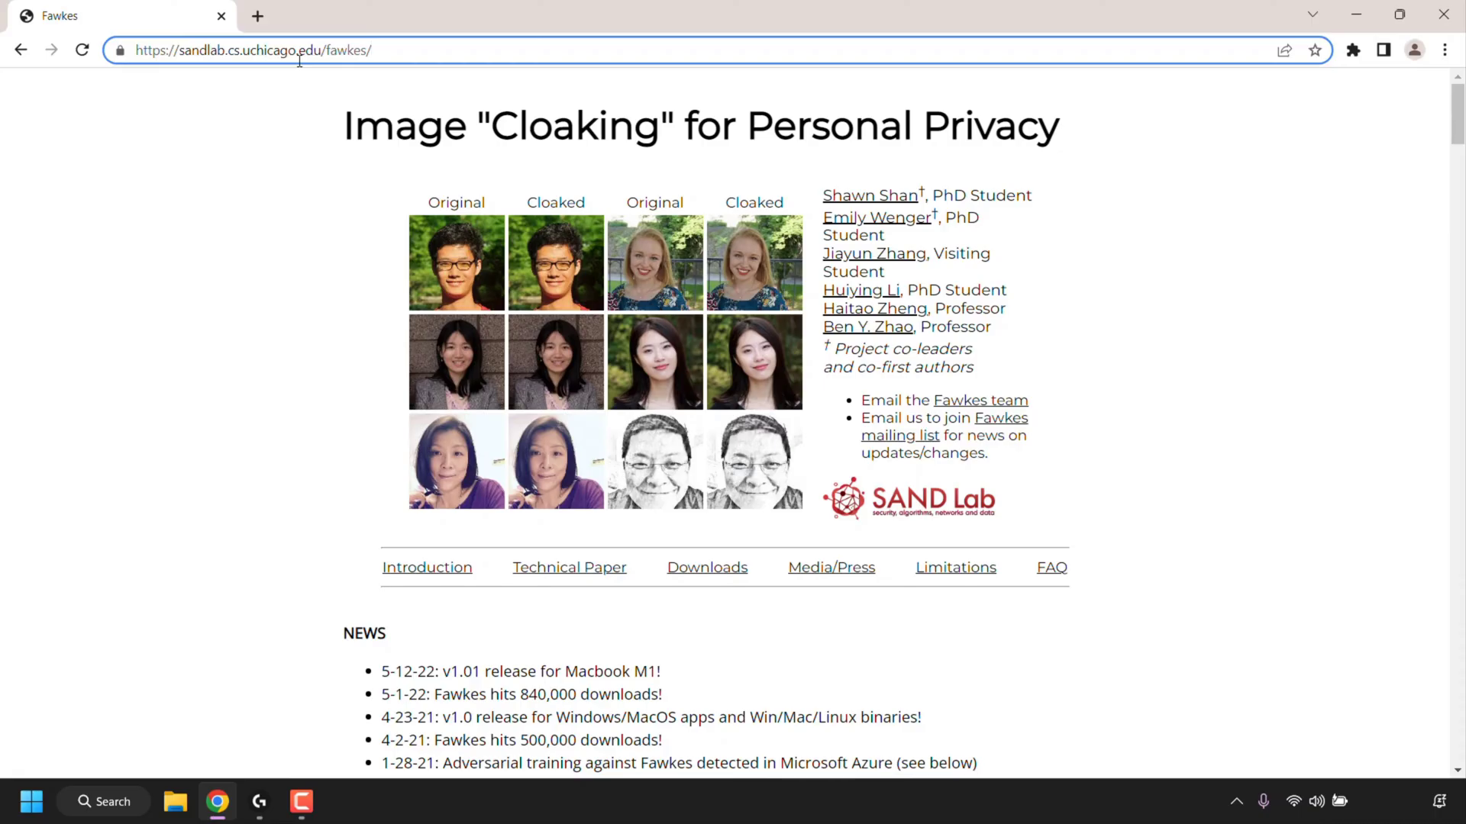
{"action": "left_click", "coordinate": [1060, 284]}
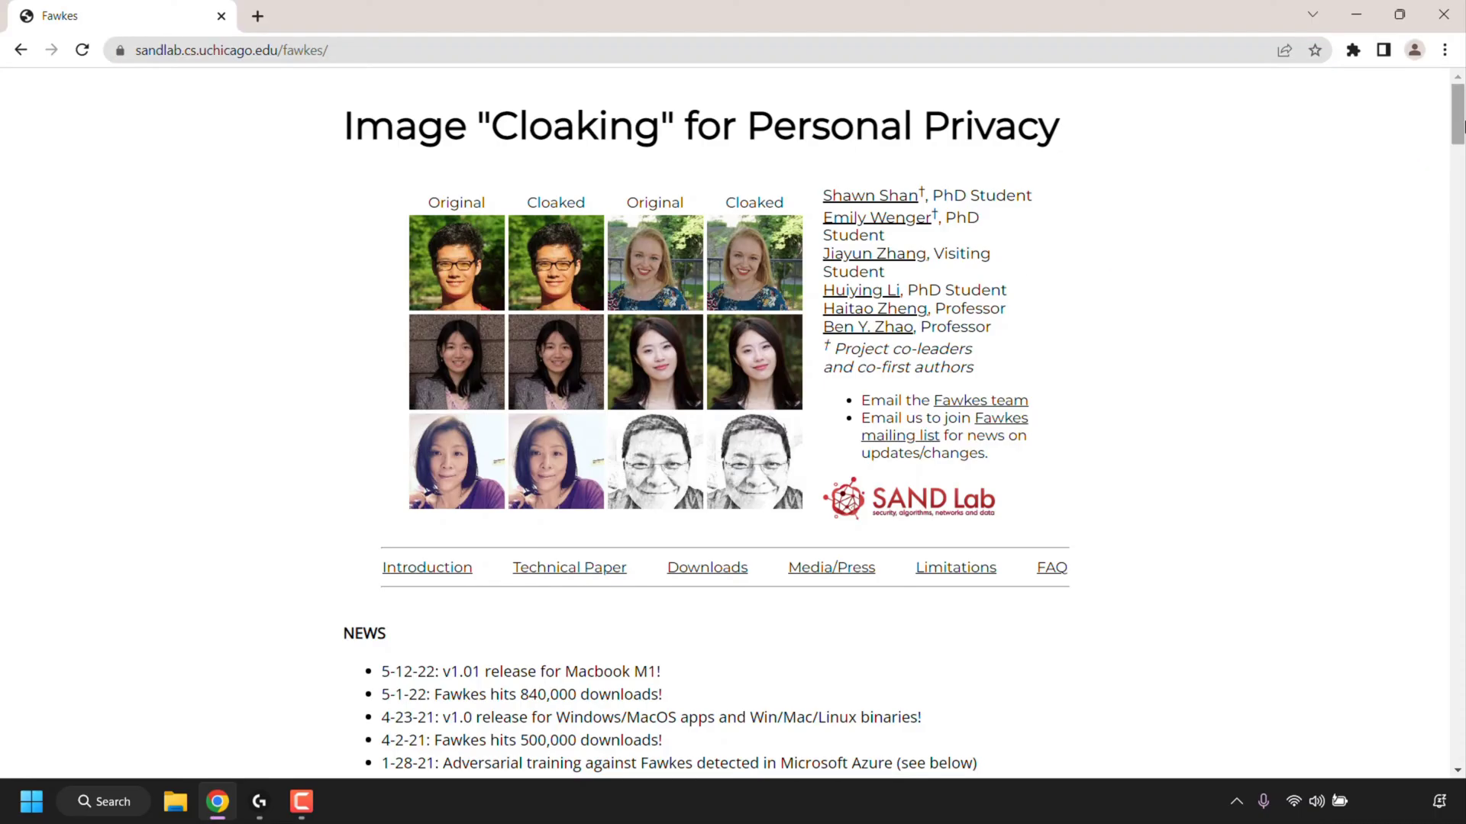
{"action": "left_click_drag", "start_coordinate": [1458, 134], "coordinate": [1458, 386]}
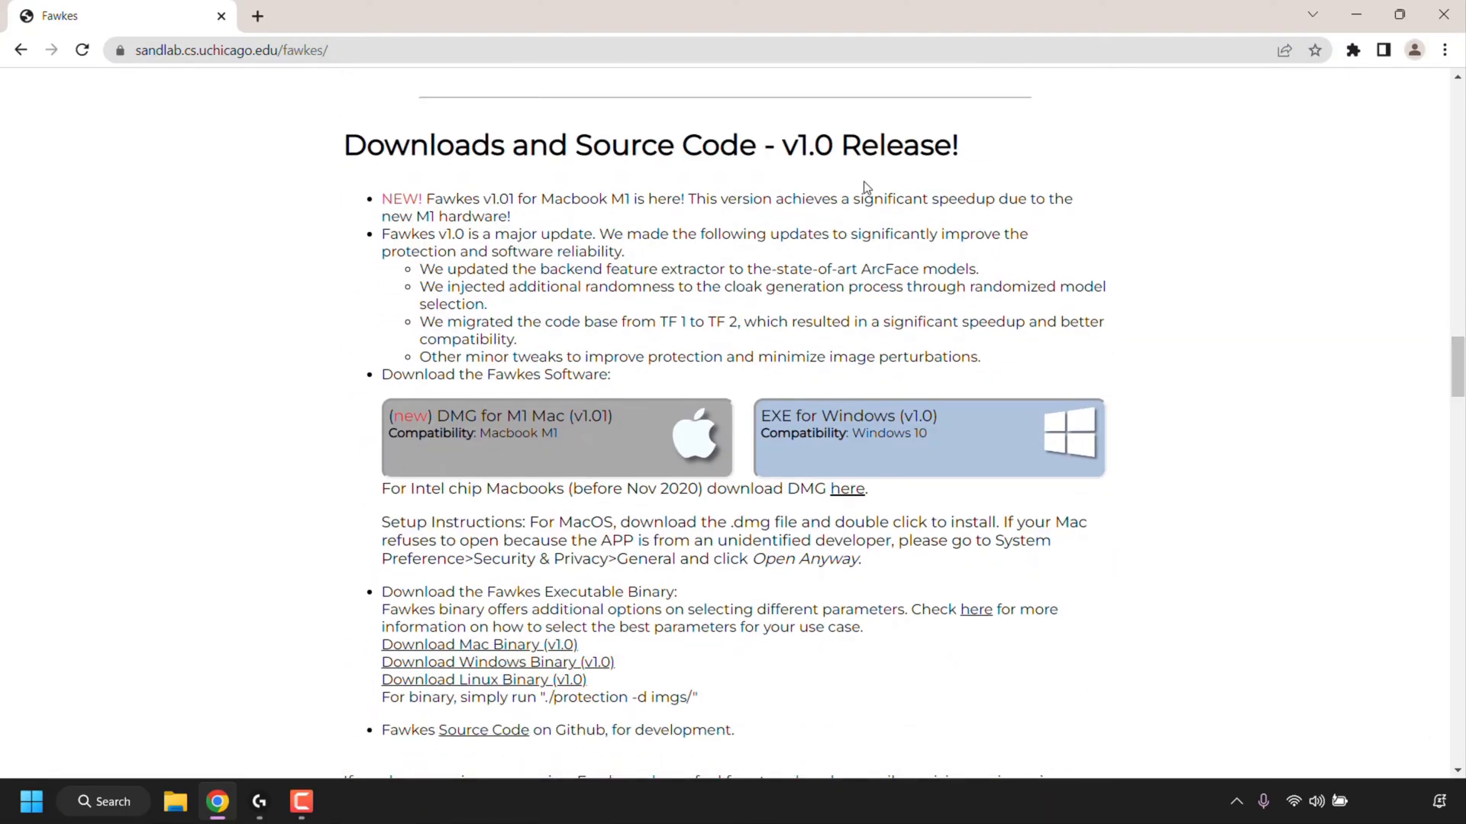
Download the EXE for Windows (v1.0) and show Fawkes-1.0.exe in its Downloads folder.
{"action": "left_click", "coordinate": [964, 436]}
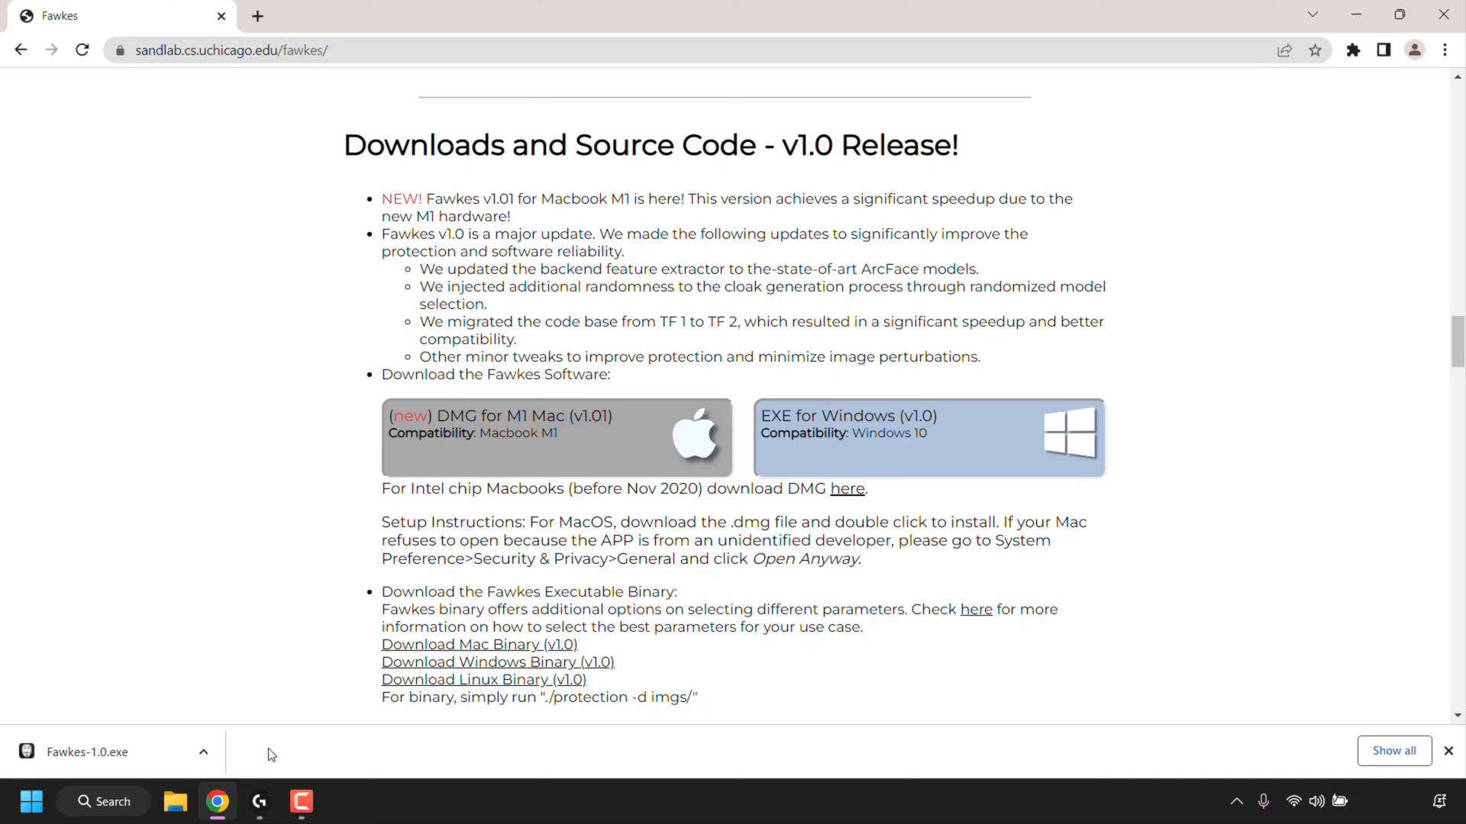
{"action": "left_click", "coordinate": [204, 754]}
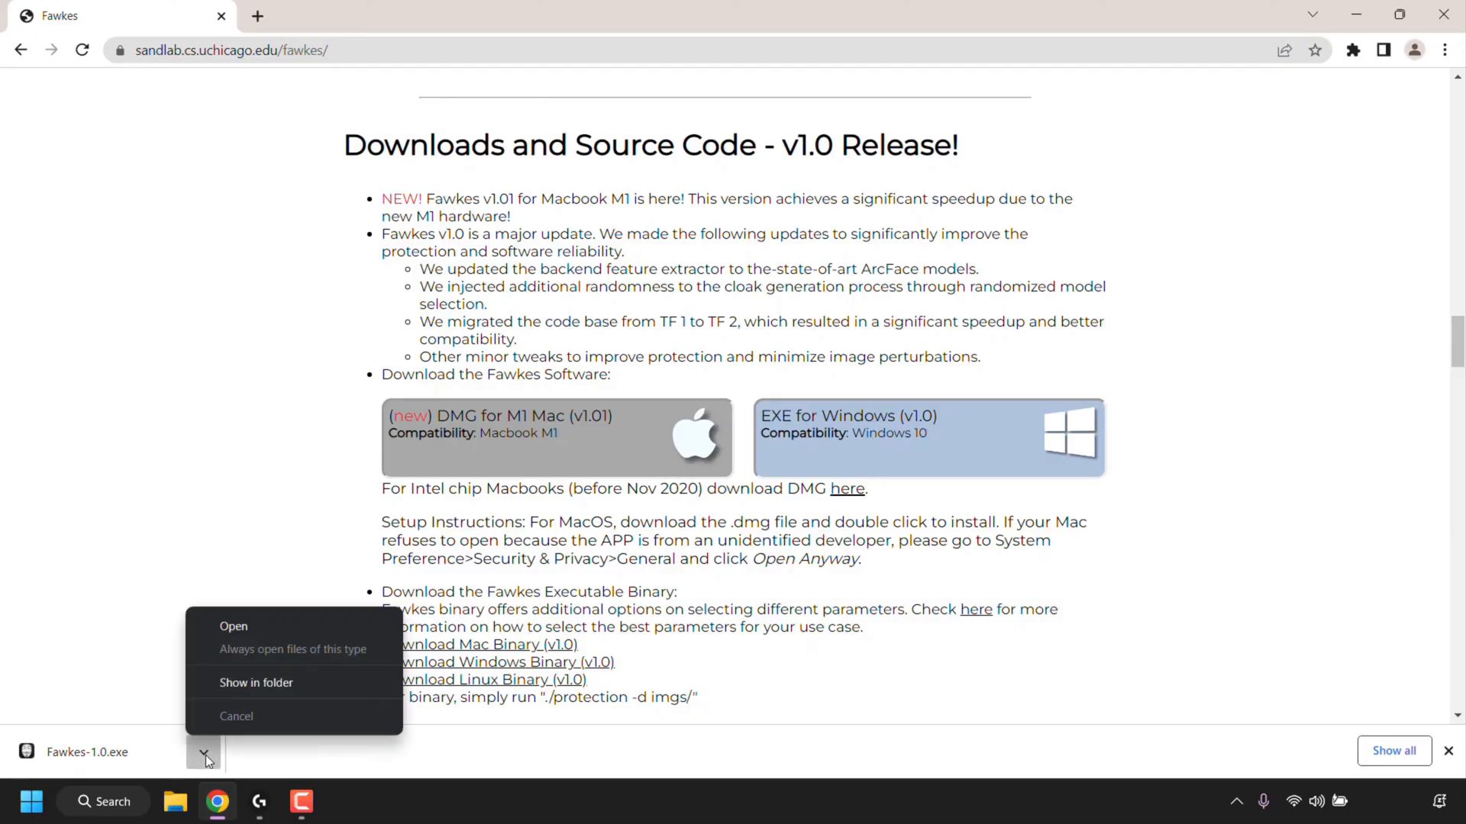
{"action": "left_click", "coordinate": [311, 684]}
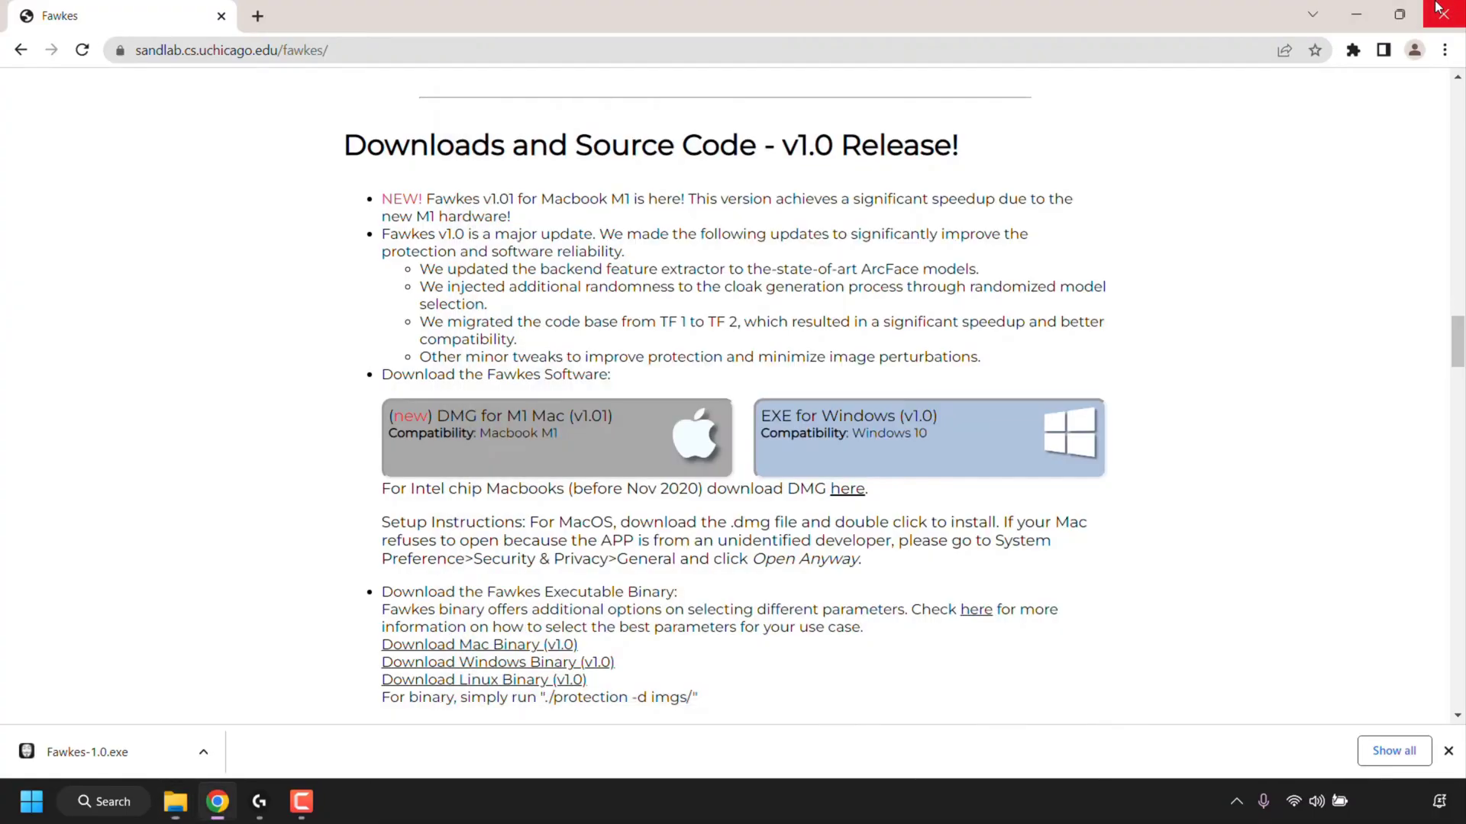
Close Chrome, move Fawkes-1.0 onto the desktop, and group it with the portrait near the top centre.
{"action": "left_click", "coordinate": [1443, 14]}
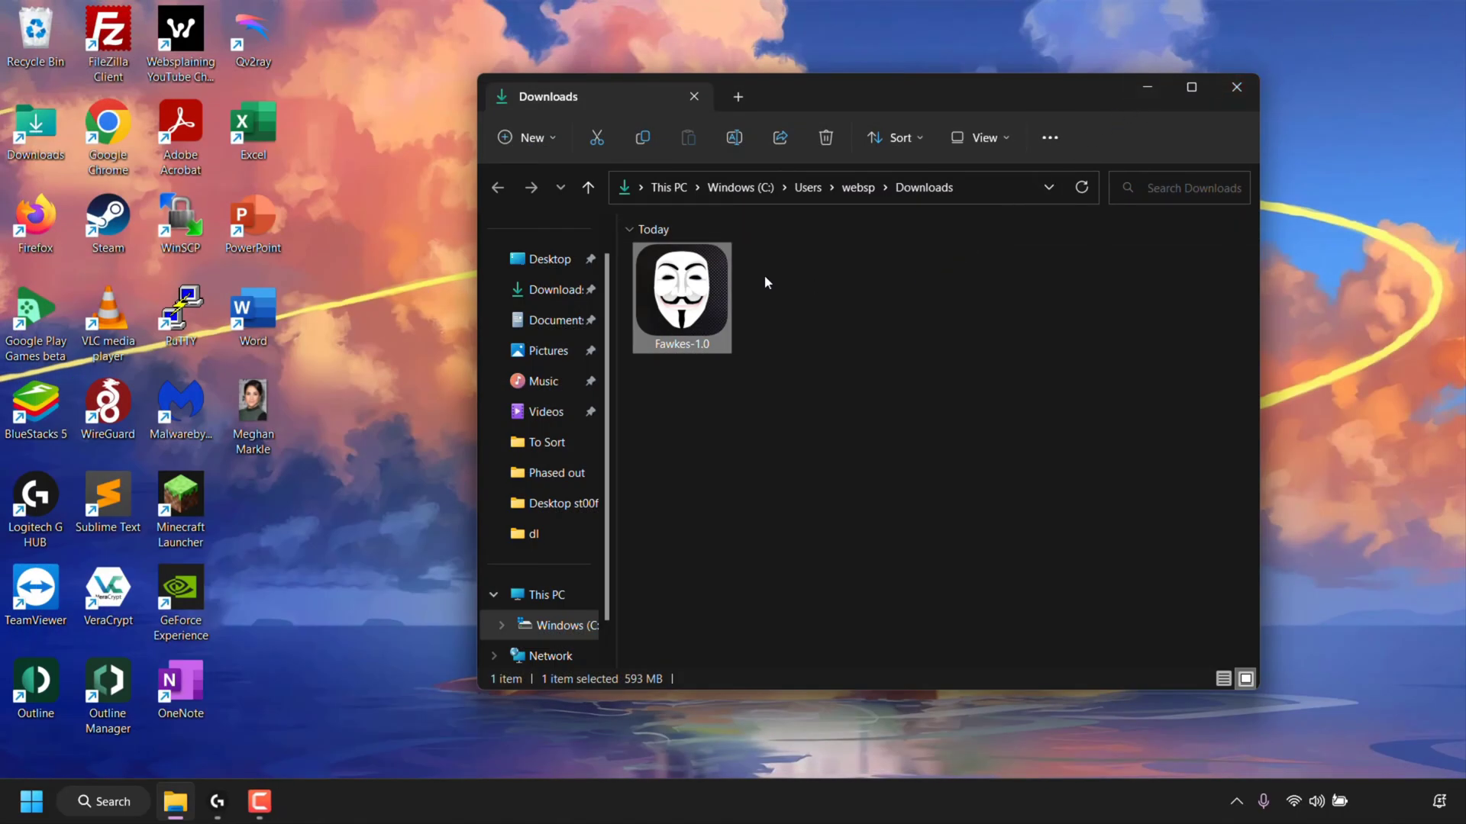
{"action": "left_click_drag", "start_coordinate": [718, 300], "coordinate": [384, 477]}
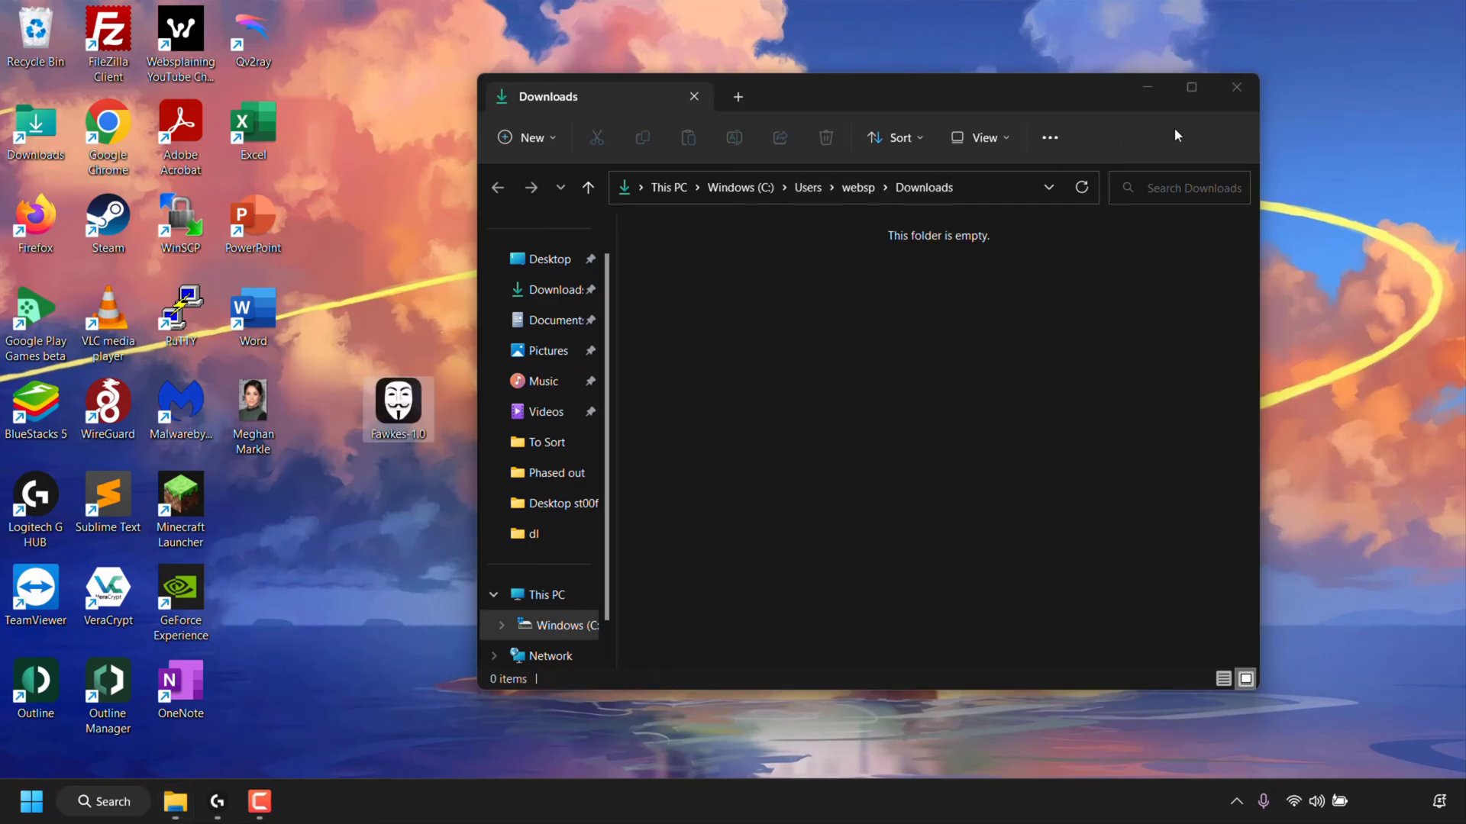
{"action": "left_click", "coordinate": [1227, 106]}
{"action": "left_click", "coordinate": [1226, 102]}
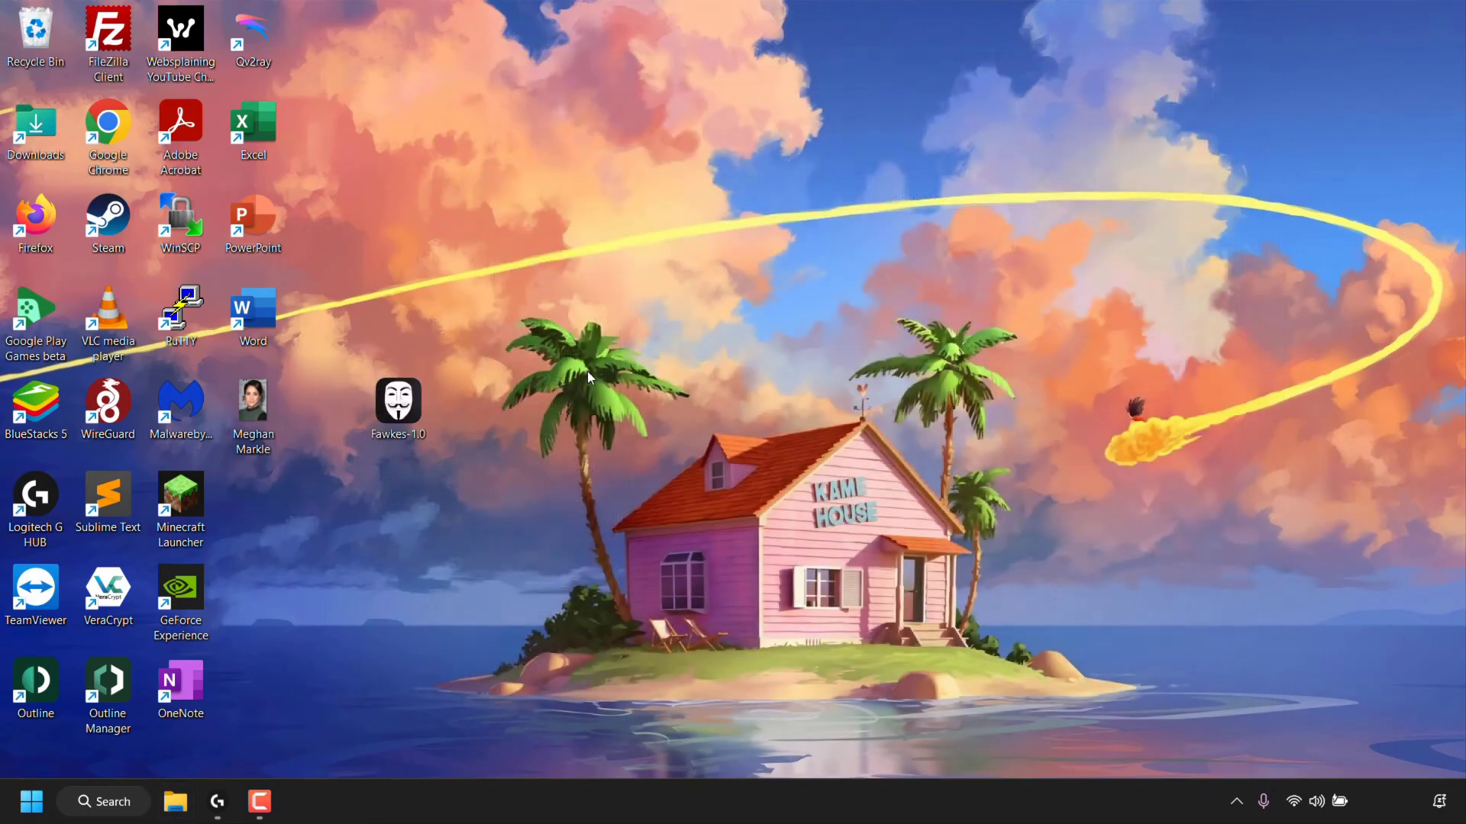
{"action": "left_click_drag", "start_coordinate": [390, 384], "coordinate": [534, 191]}
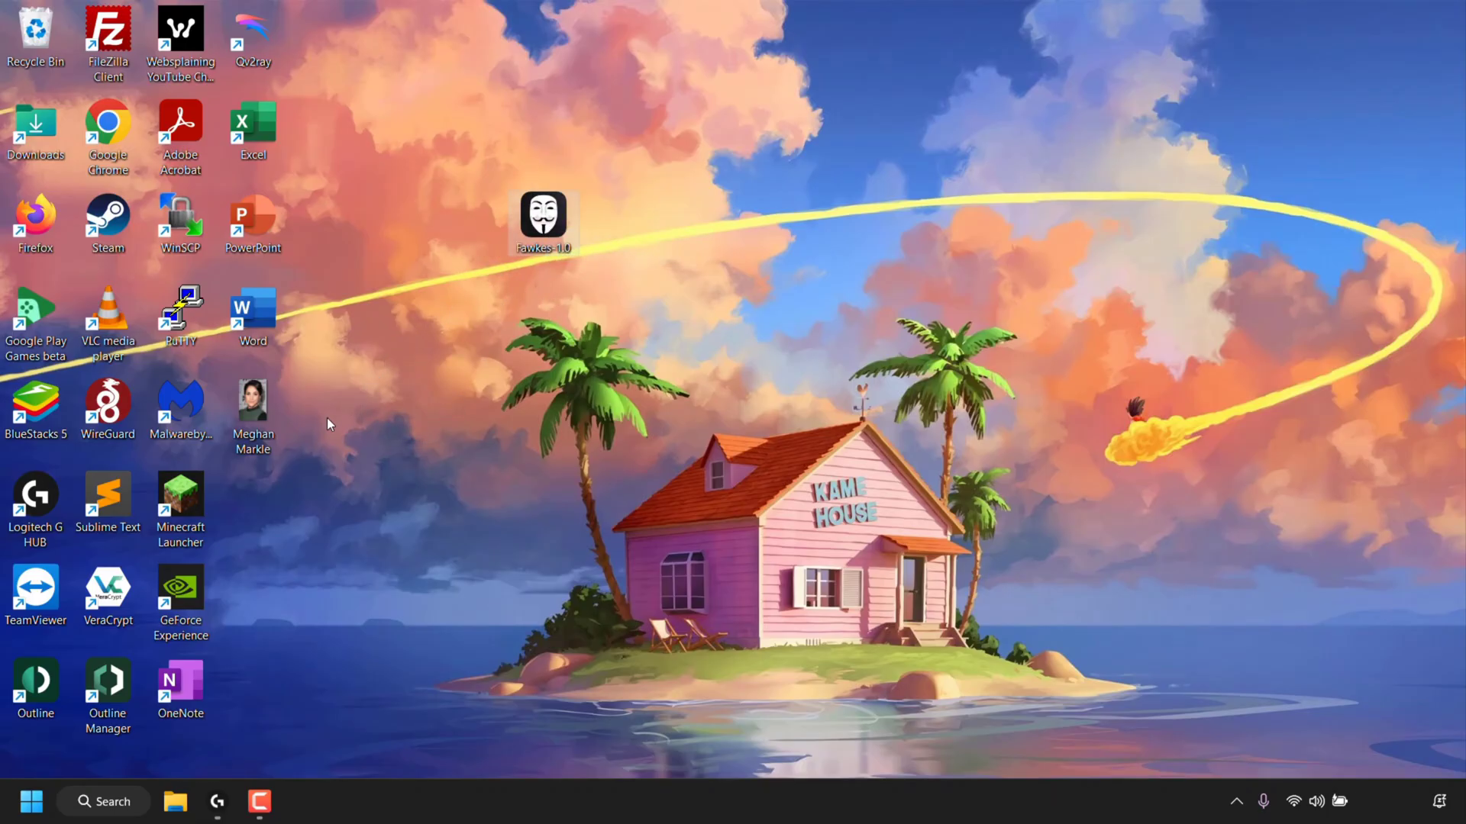
{"action": "left_click_drag", "start_coordinate": [239, 409], "coordinate": [673, 222]}
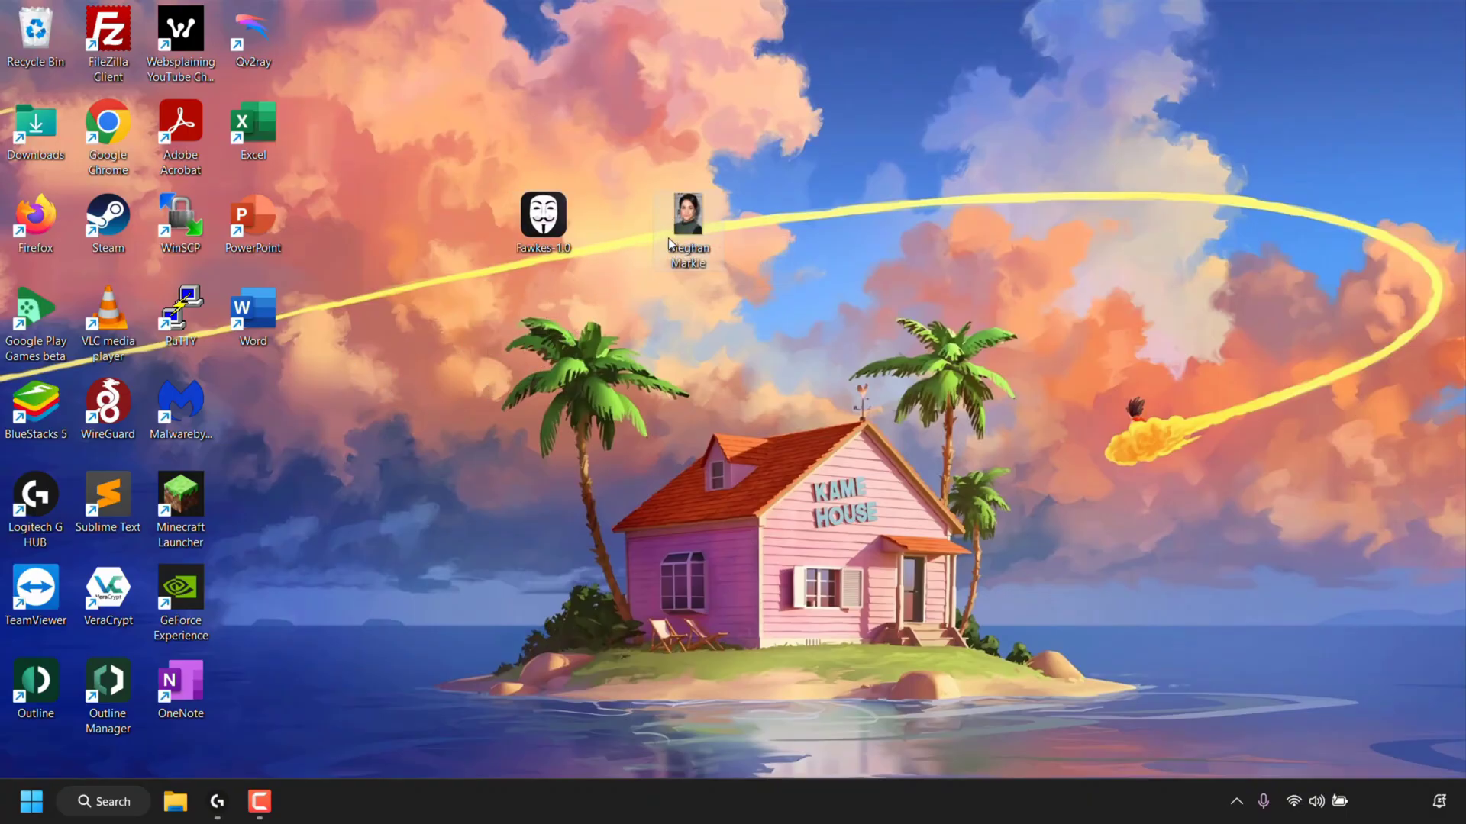
{"action": "double_click", "coordinate": [668, 242]}
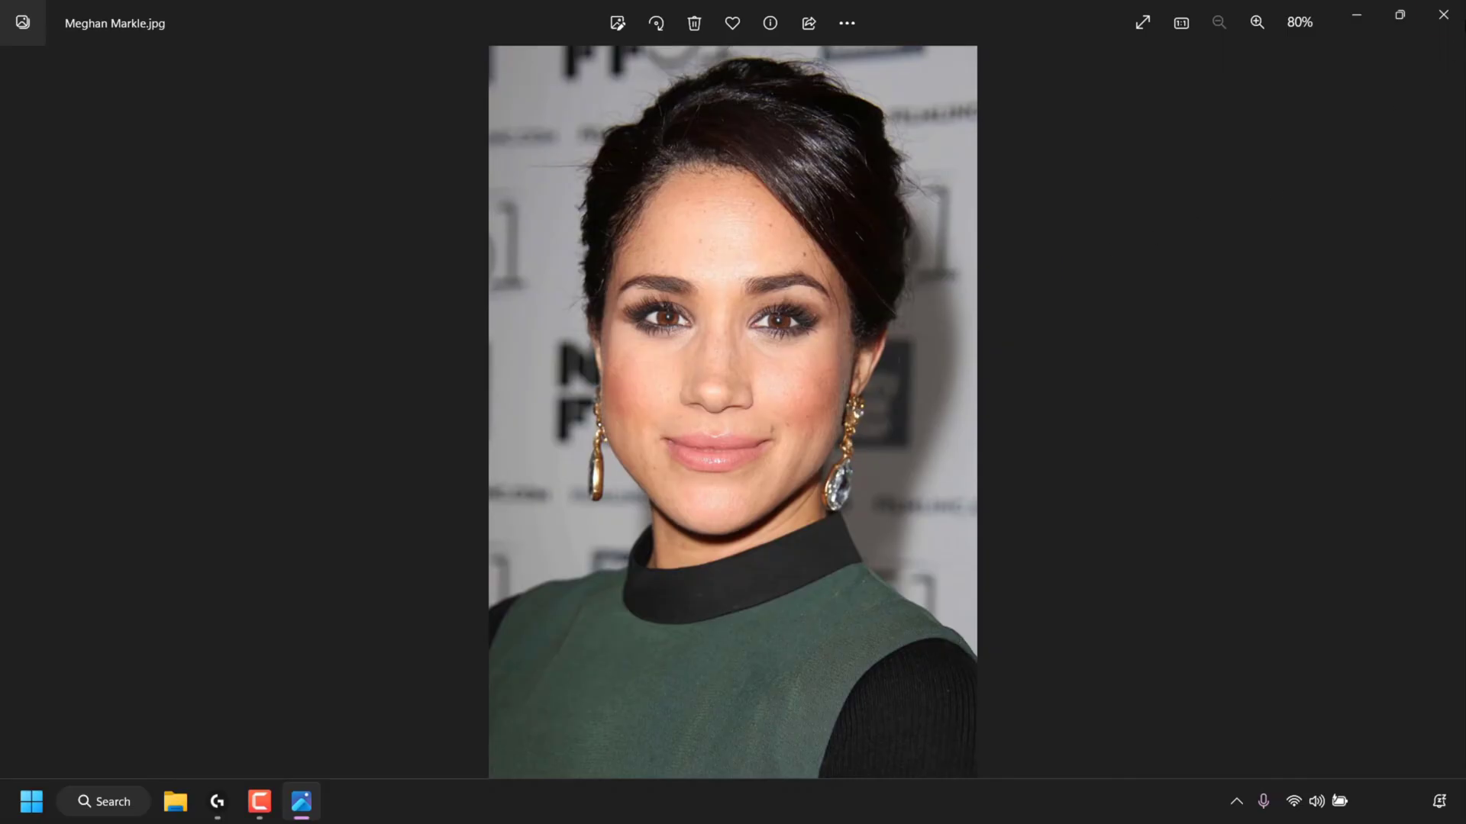
{"action": "left_click", "coordinate": [1443, 13]}
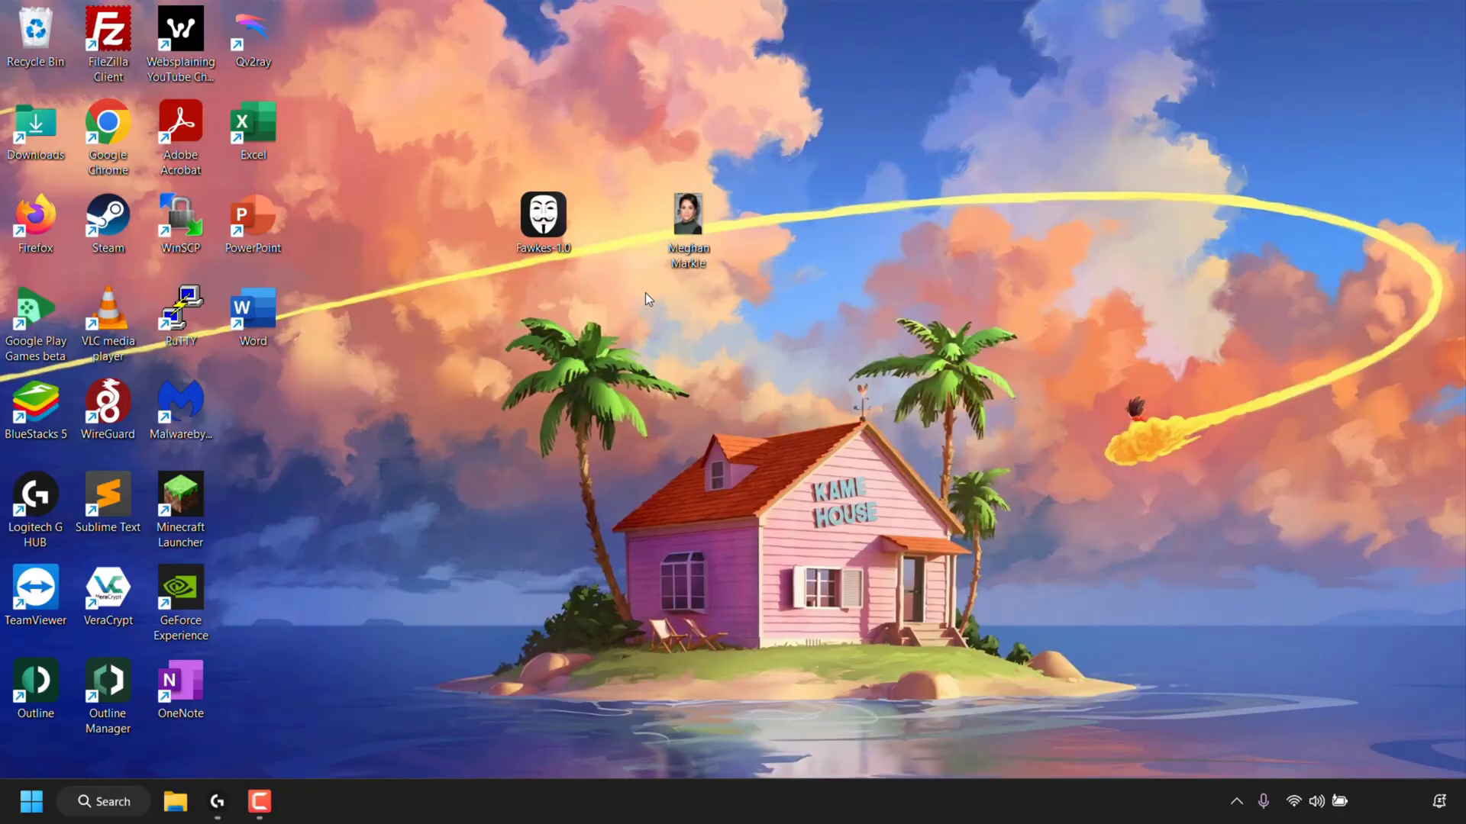
Launch Fawkes-1.0 and select the desktop portrait photo, leaving 1 image selected.
{"action": "double_click", "coordinate": [545, 233]}
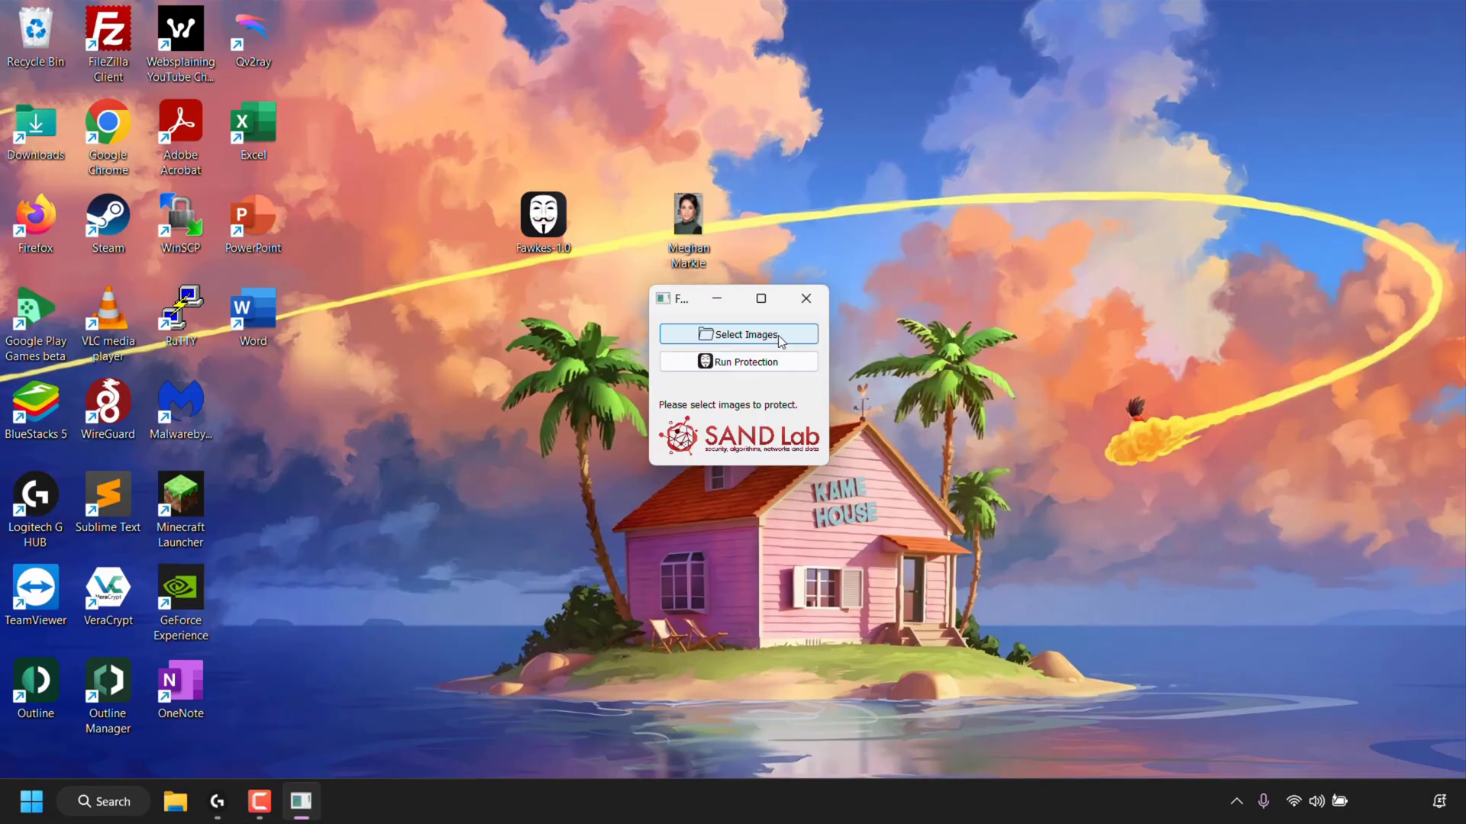
{"action": "left_click", "coordinate": [779, 340]}
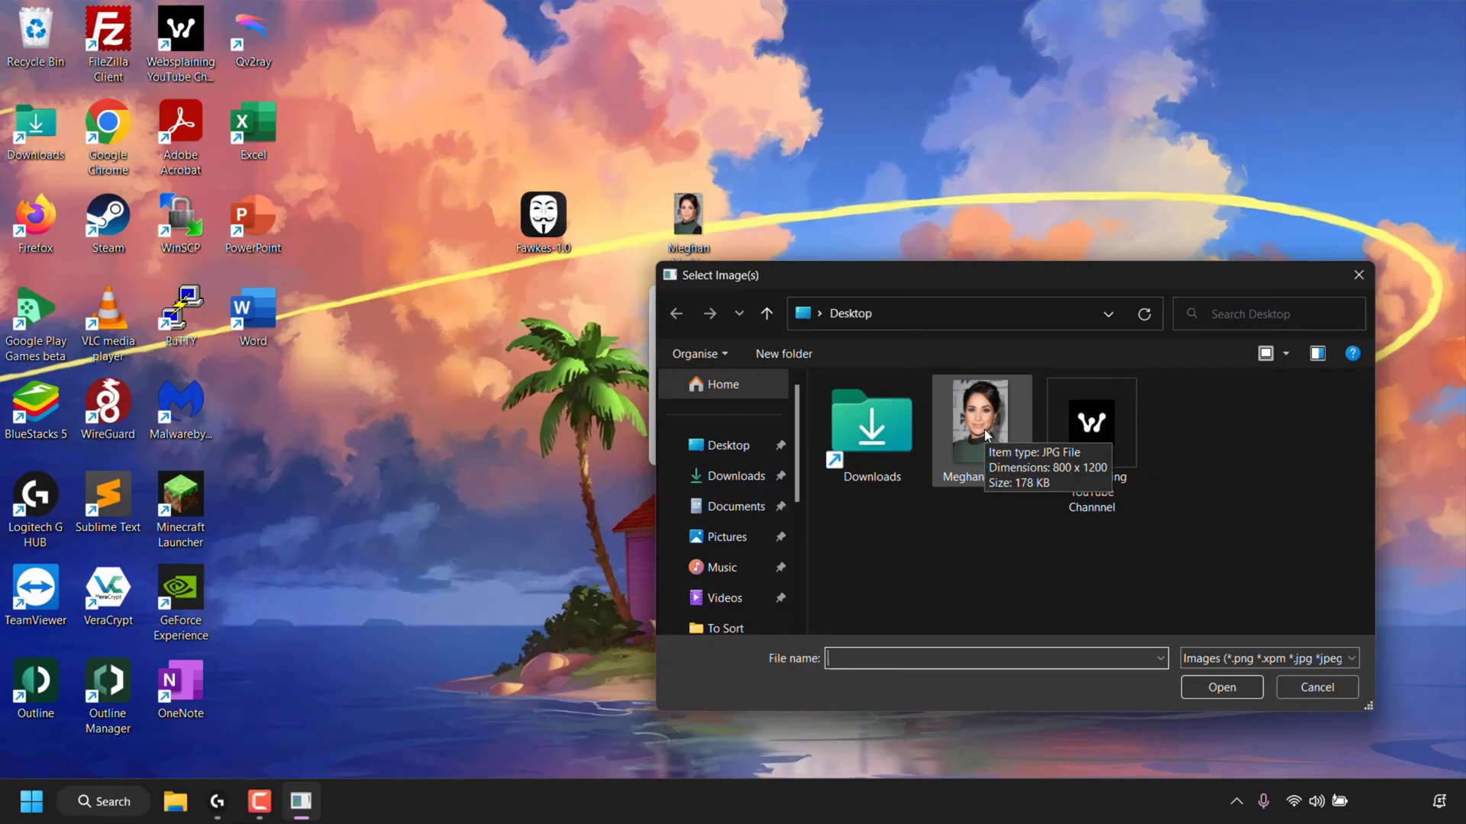
{"action": "left_click", "coordinate": [984, 435]}
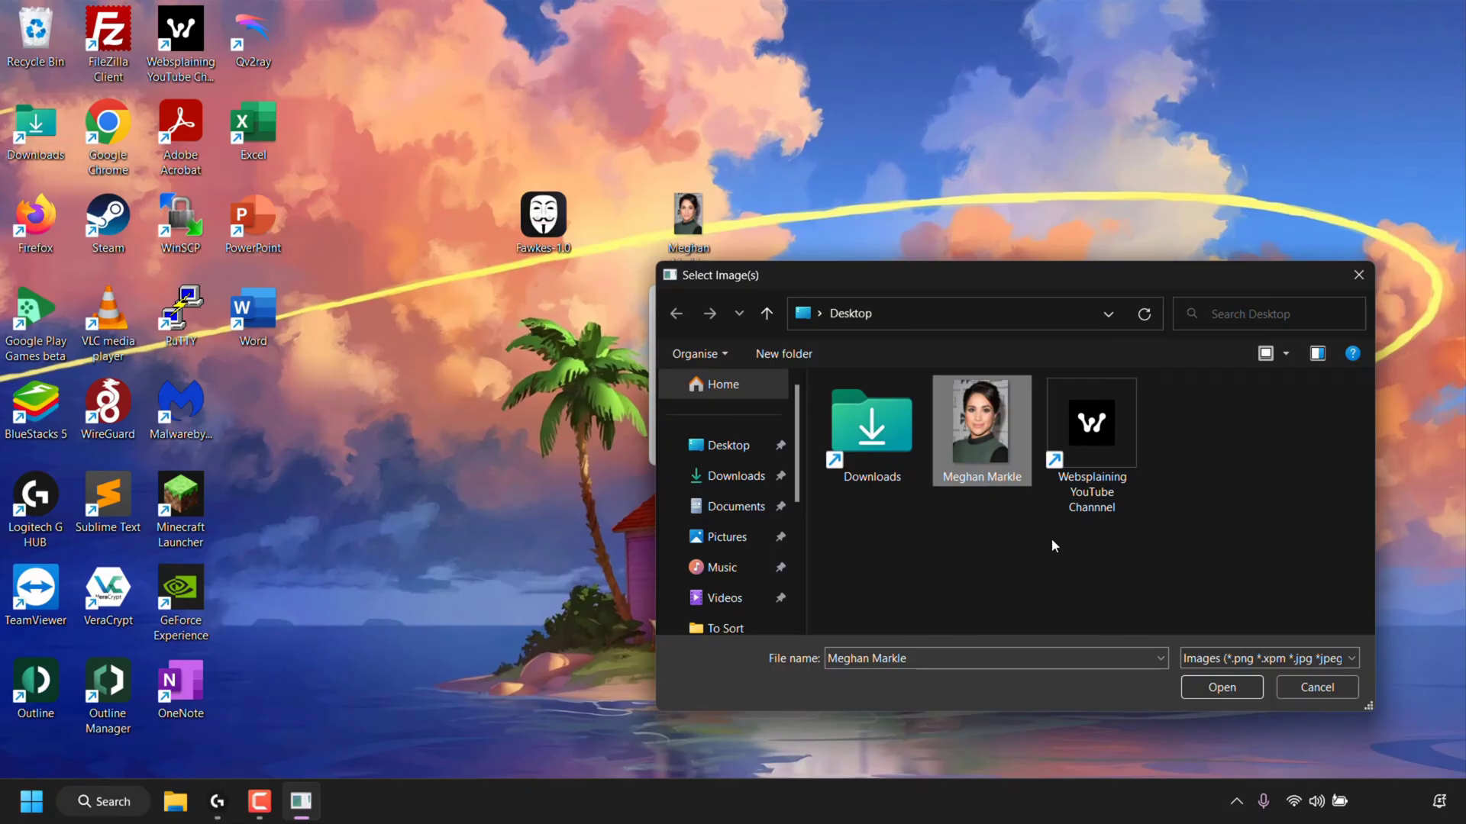
{"action": "left_click", "coordinate": [1243, 688]}
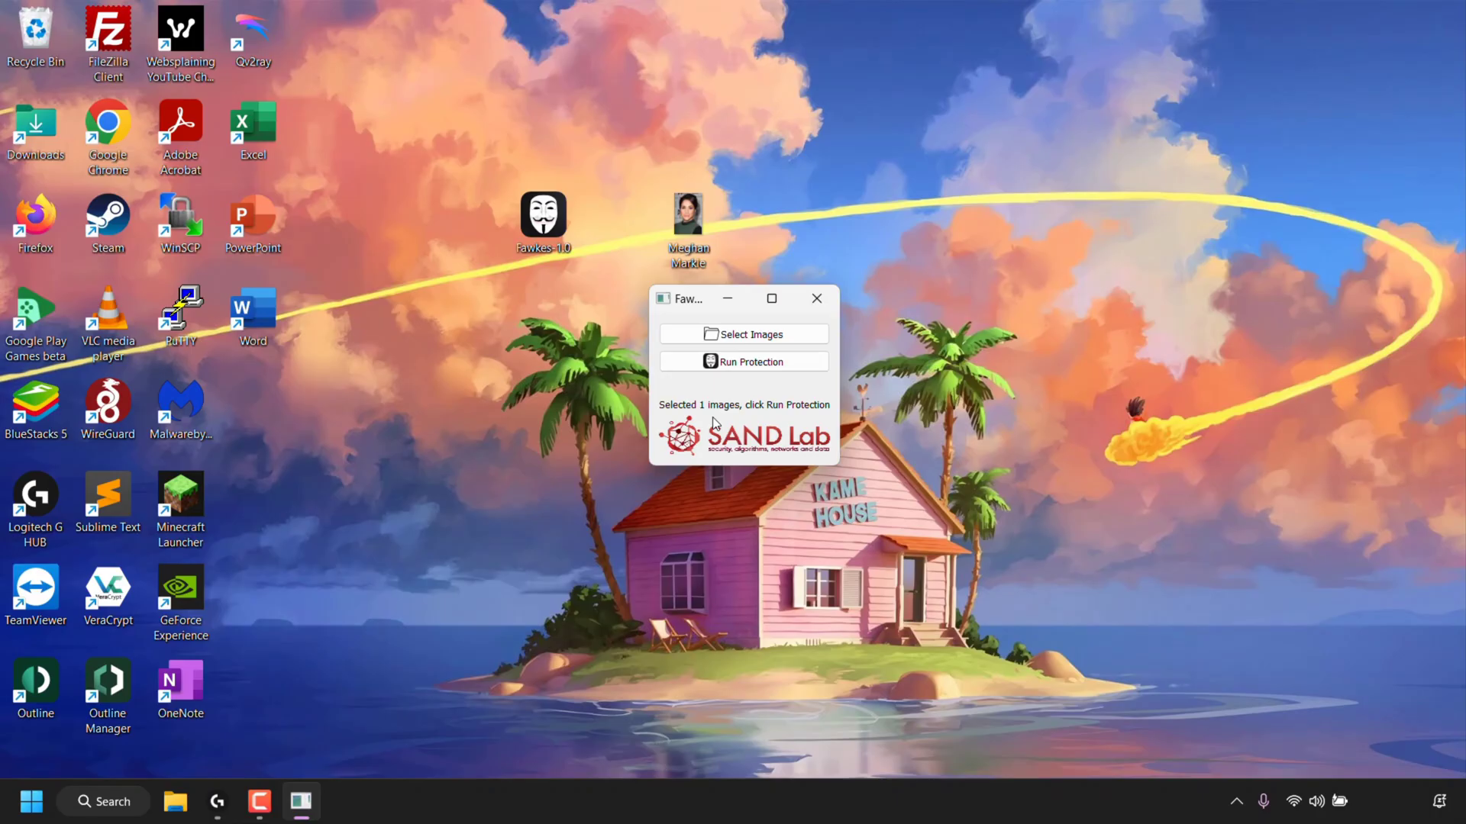
Run Protection on the portrait, close Fawkes, and set the _low_cloaked copy beside the original.
{"action": "left_click", "coordinate": [804, 368]}
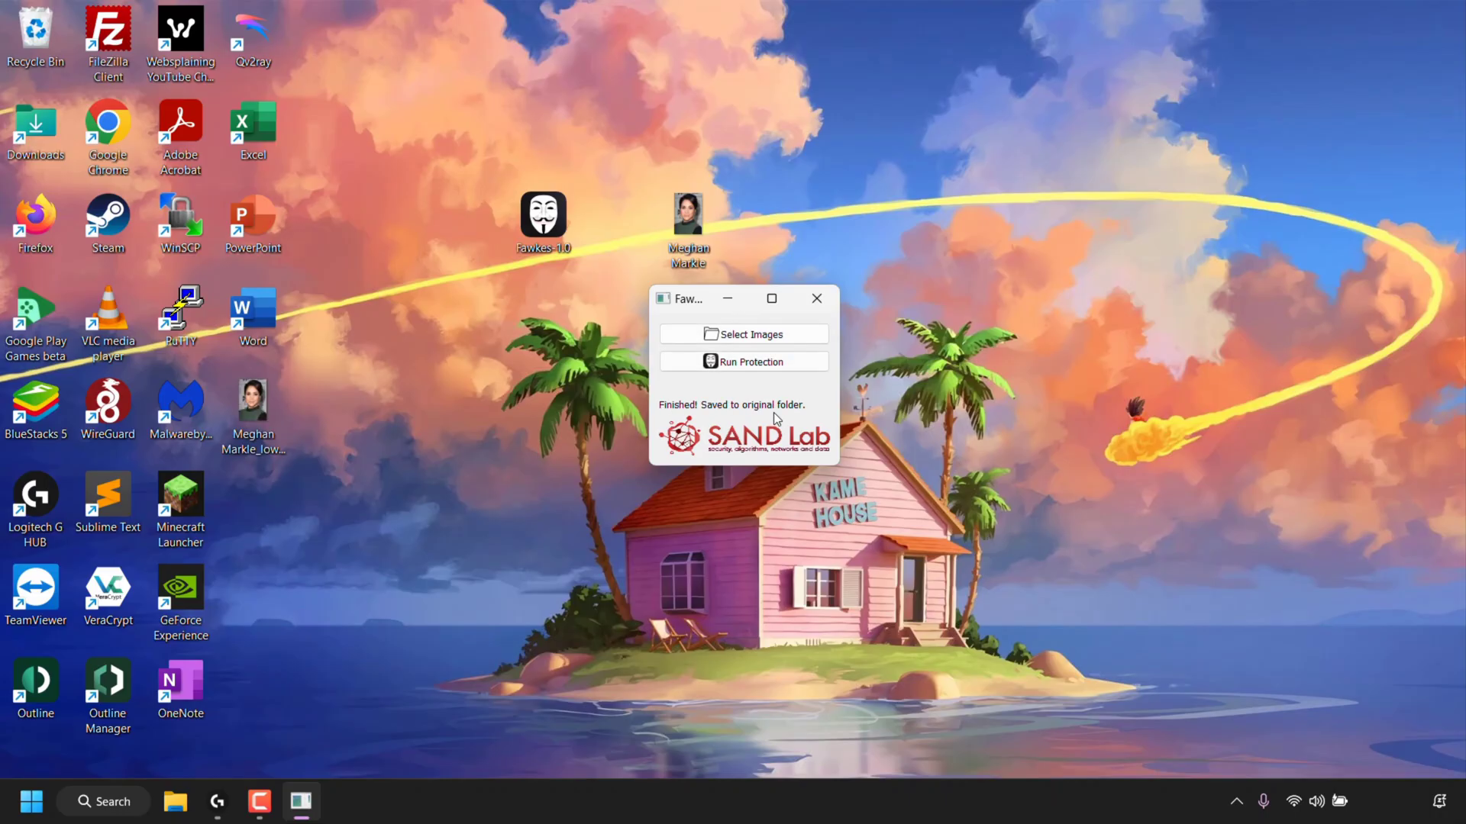
{"action": "left_click", "coordinate": [267, 431]}
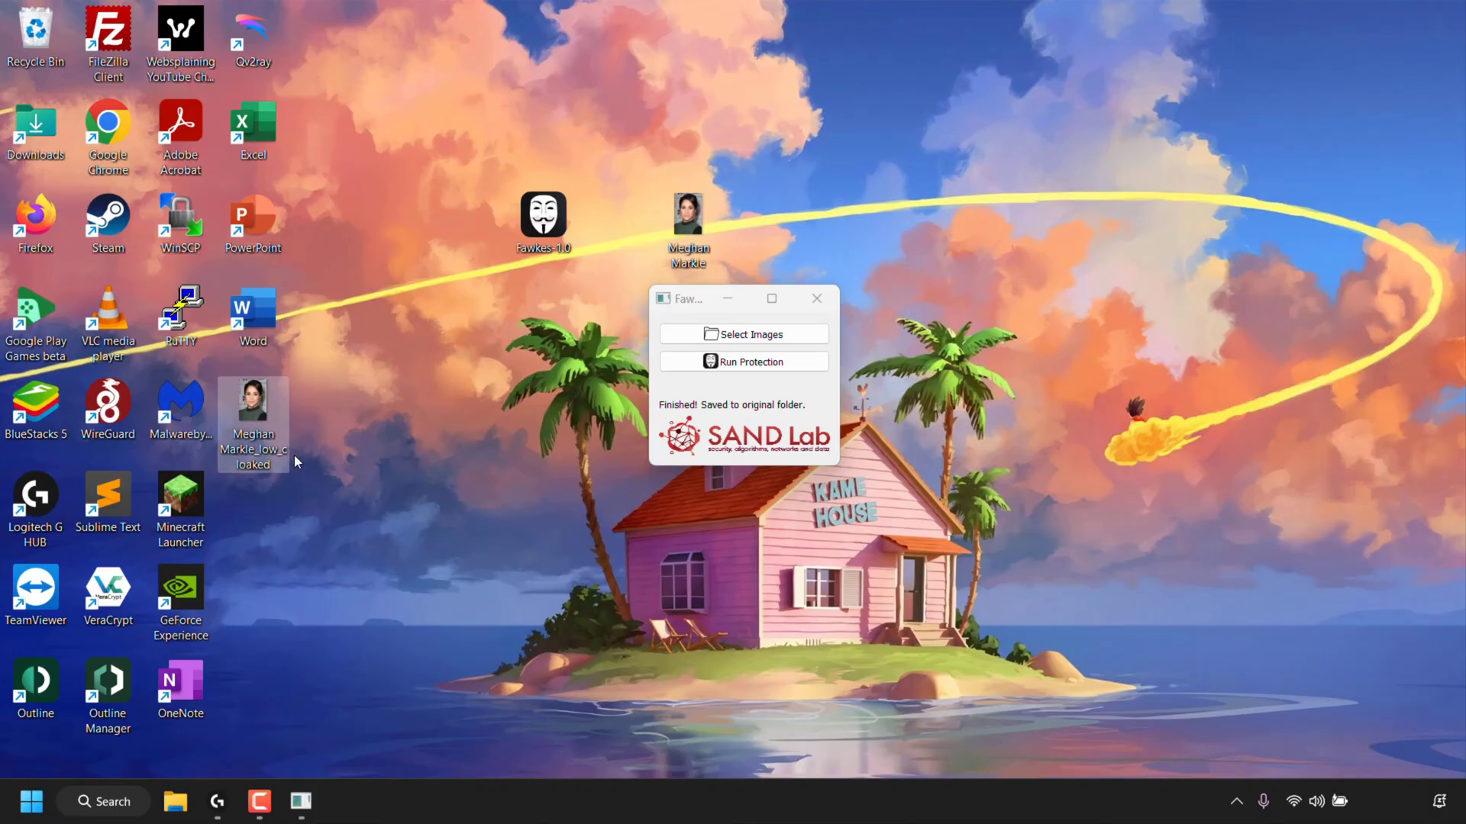
{"action": "left_click", "coordinate": [817, 298]}
{"action": "left_click_drag", "start_coordinate": [257, 428], "coordinate": [765, 243]}
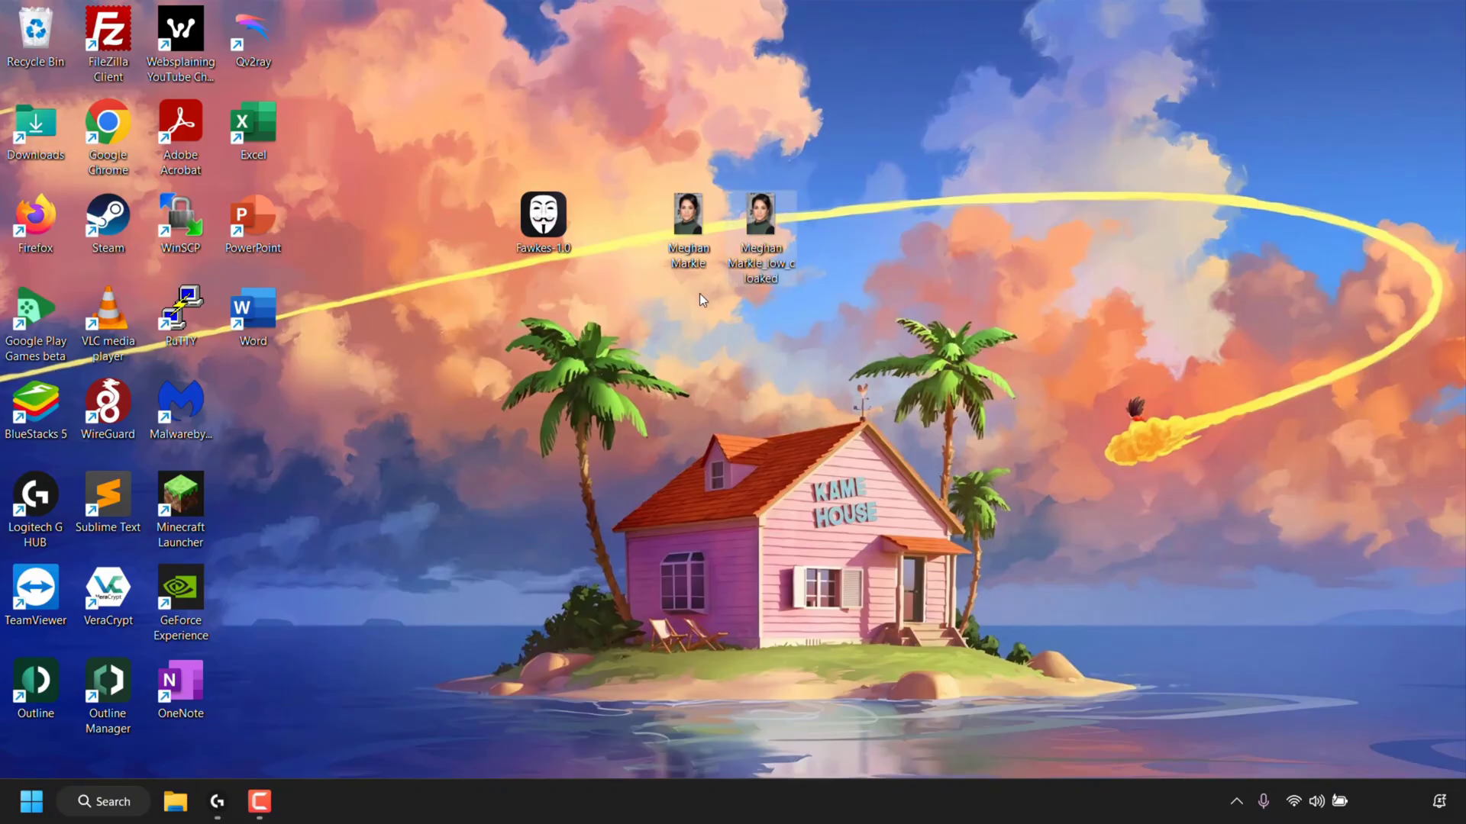
Open the _low_cloaked PNG in Photos and repeatedly flip between it and the original JPG.
{"action": "double_click", "coordinate": [764, 241]}
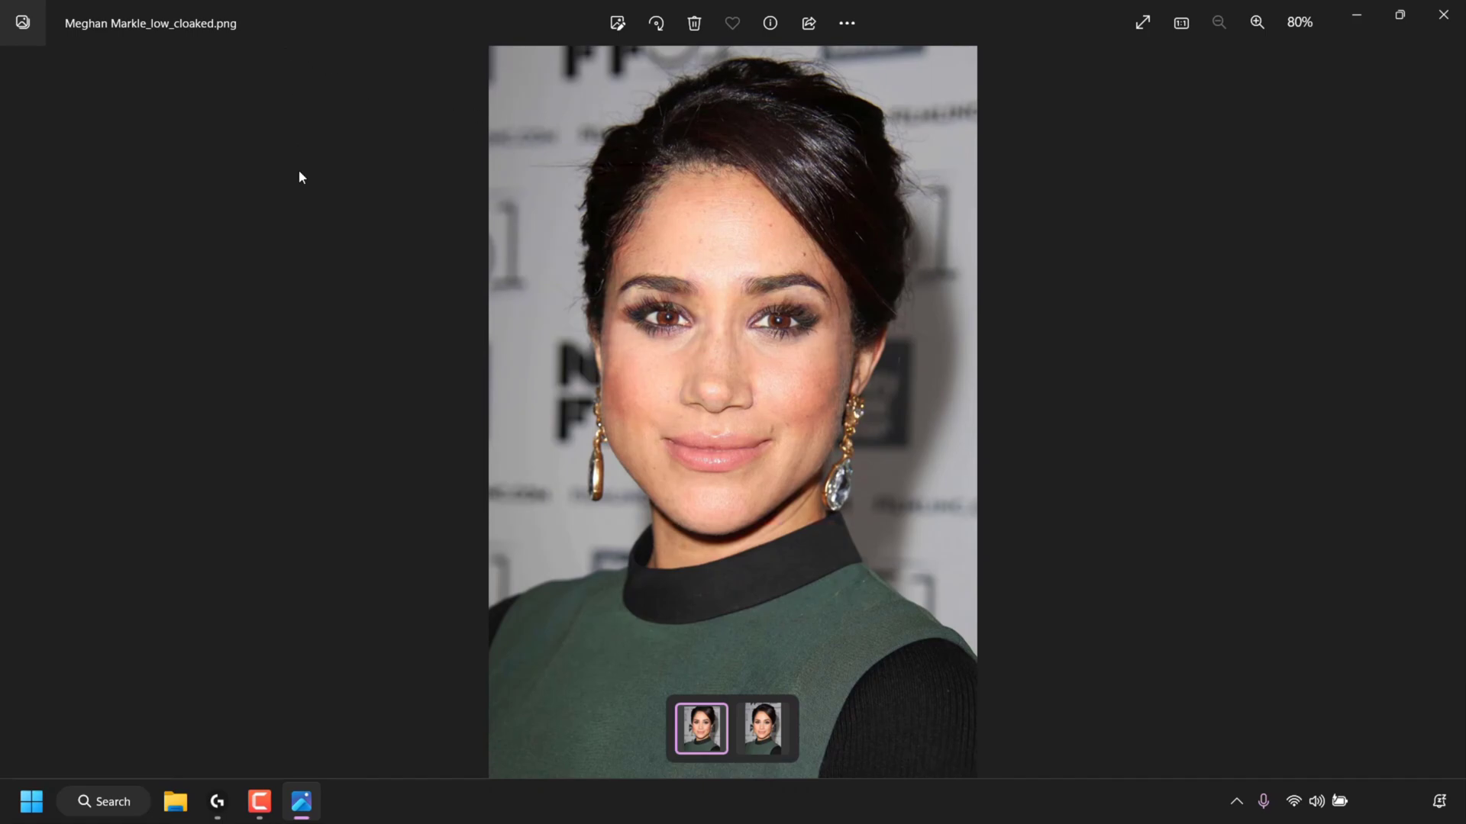
{"action": "key", "text": "Right"}
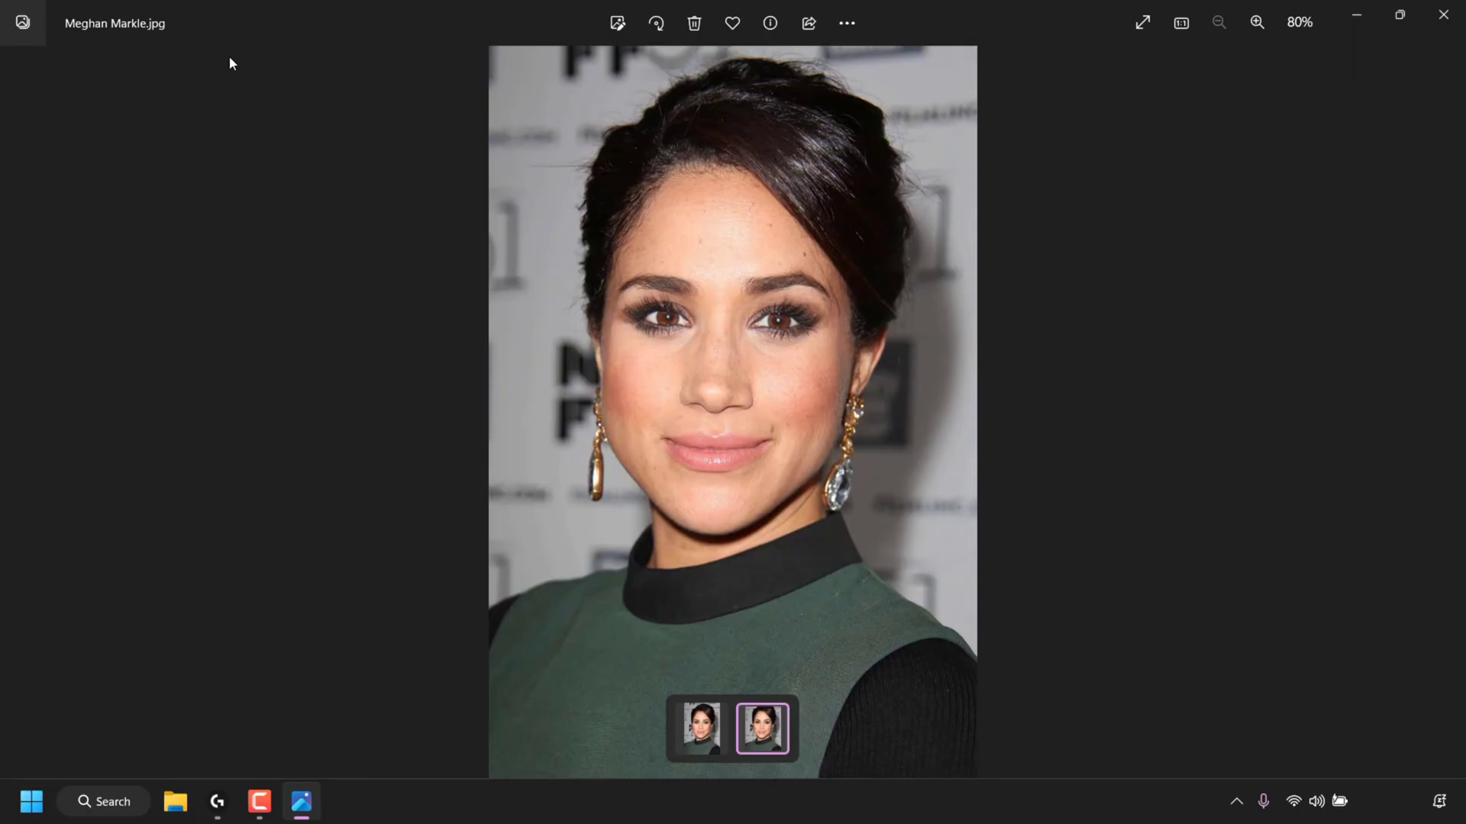
{"action": "key", "text": "Left"}
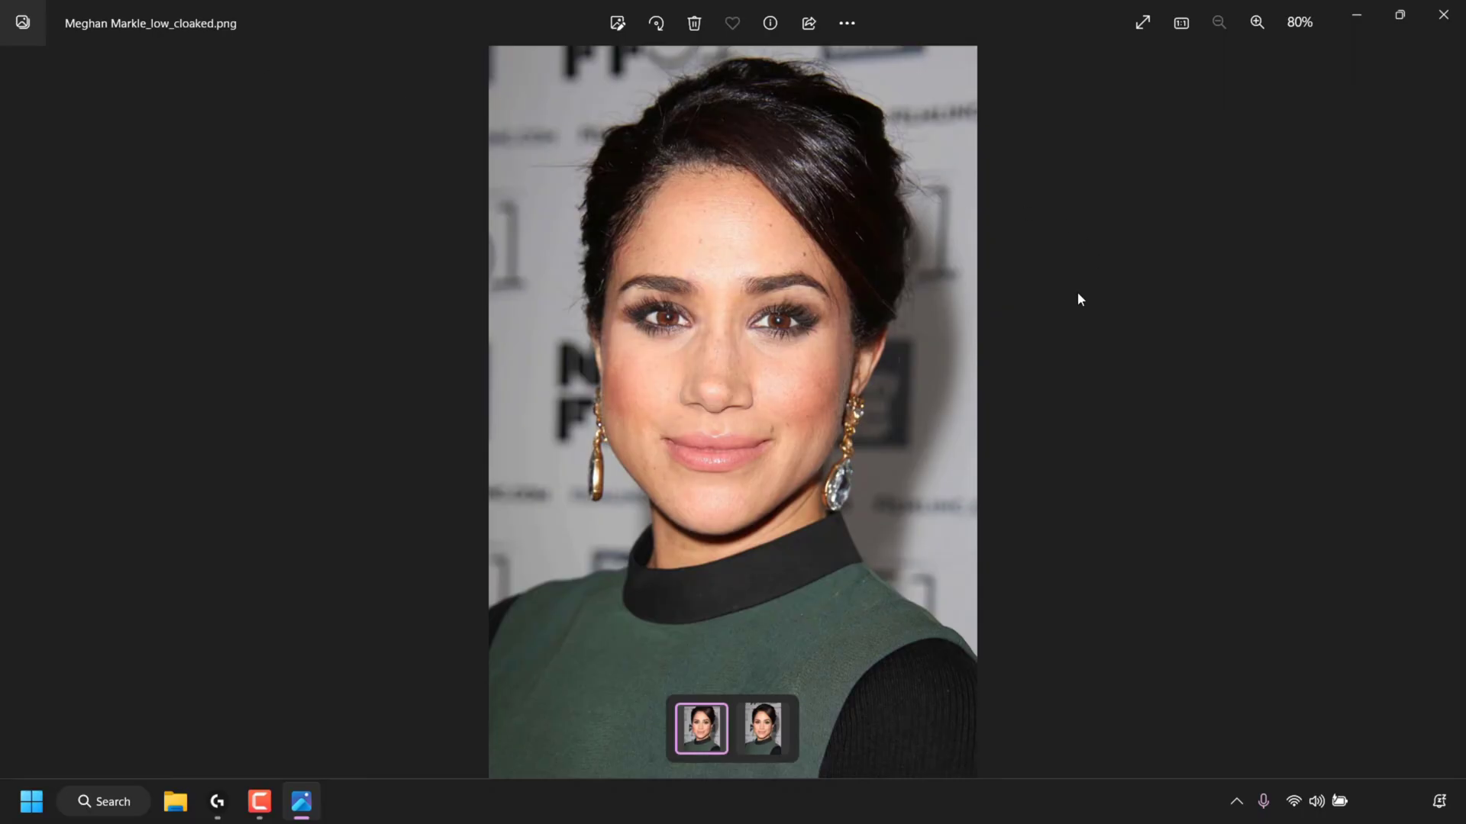
{"action": "key", "text": "Right"}
{"action": "key", "text": "Left"}
{"action": "key", "text": "Right"}
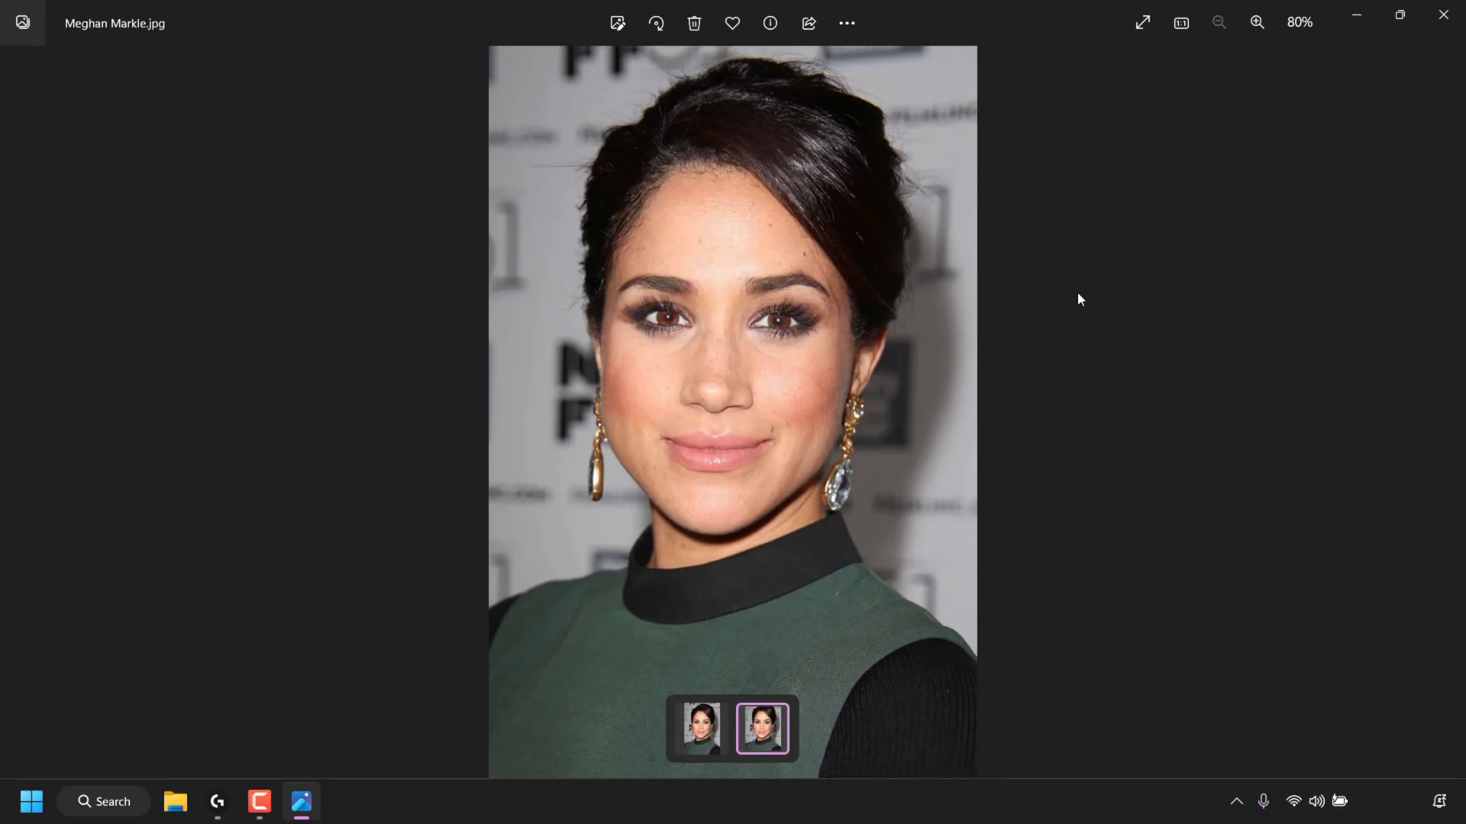
{"action": "key", "text": "Left"}
{"action": "key", "text": "Right"}
{"action": "key", "text": "Left"}
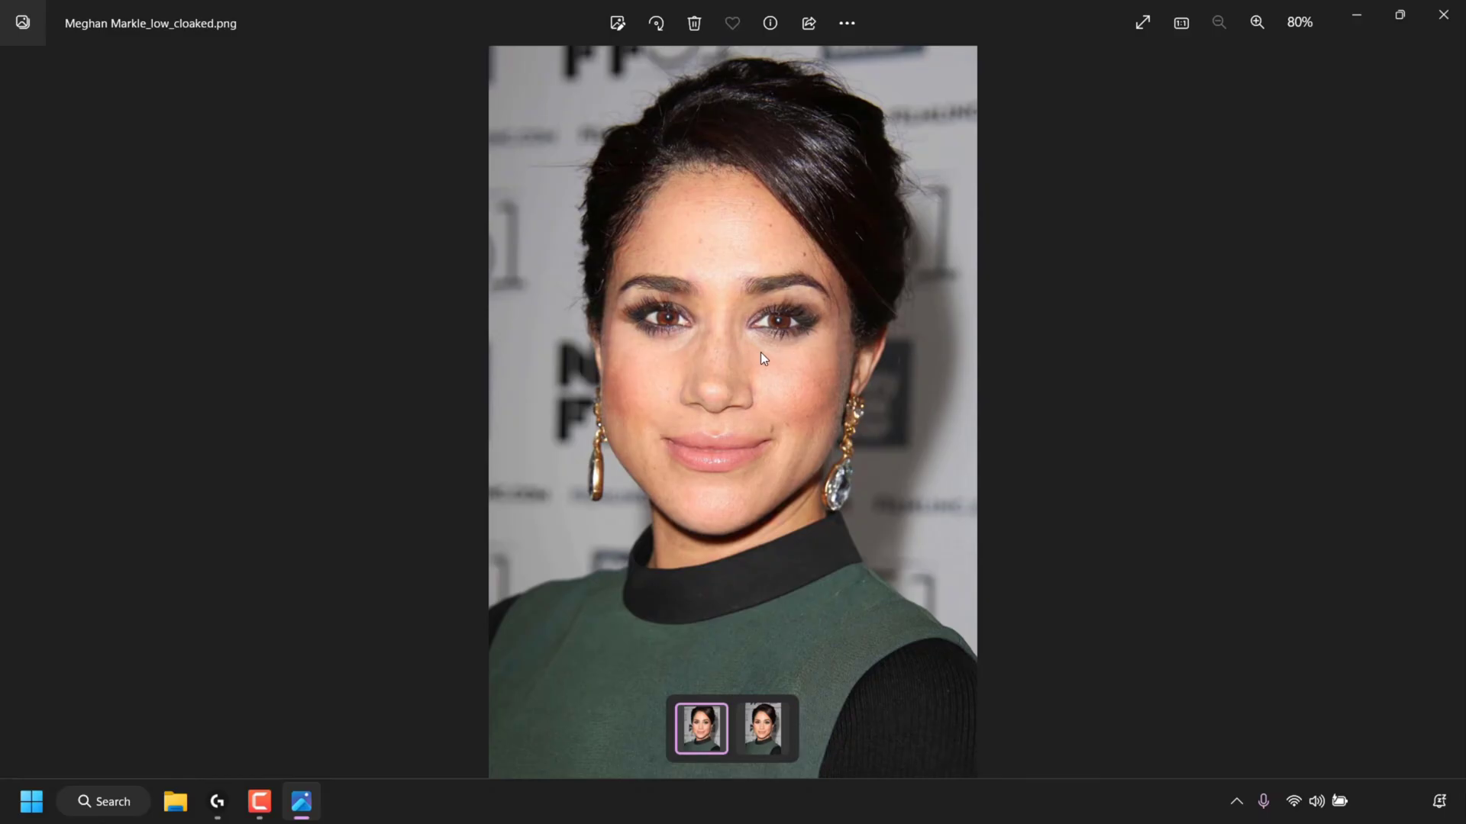
{"action": "key", "text": "Right"}
{"action": "key", "text": "Left"}
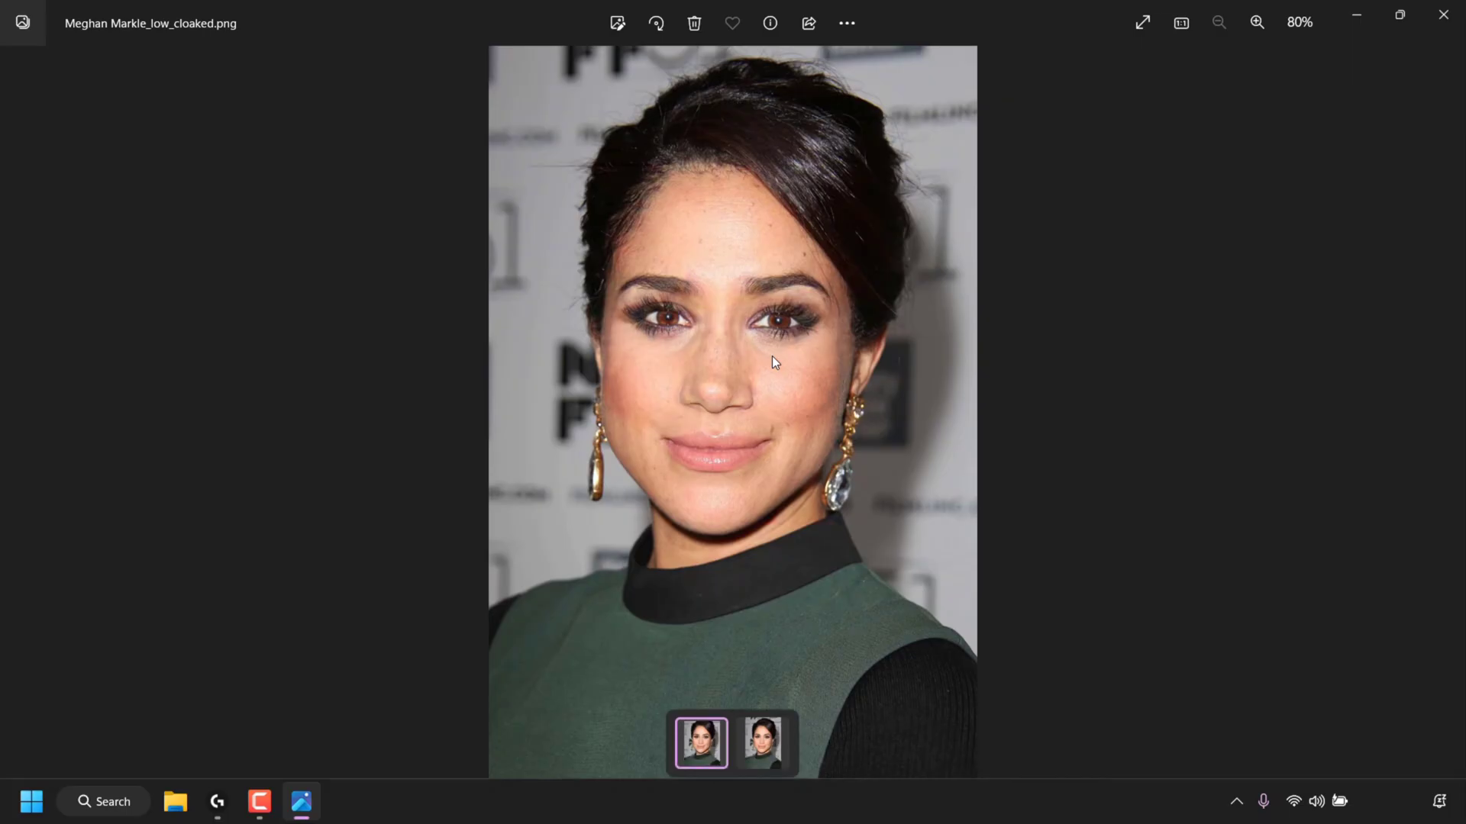
{"action": "key", "text": "Right"}
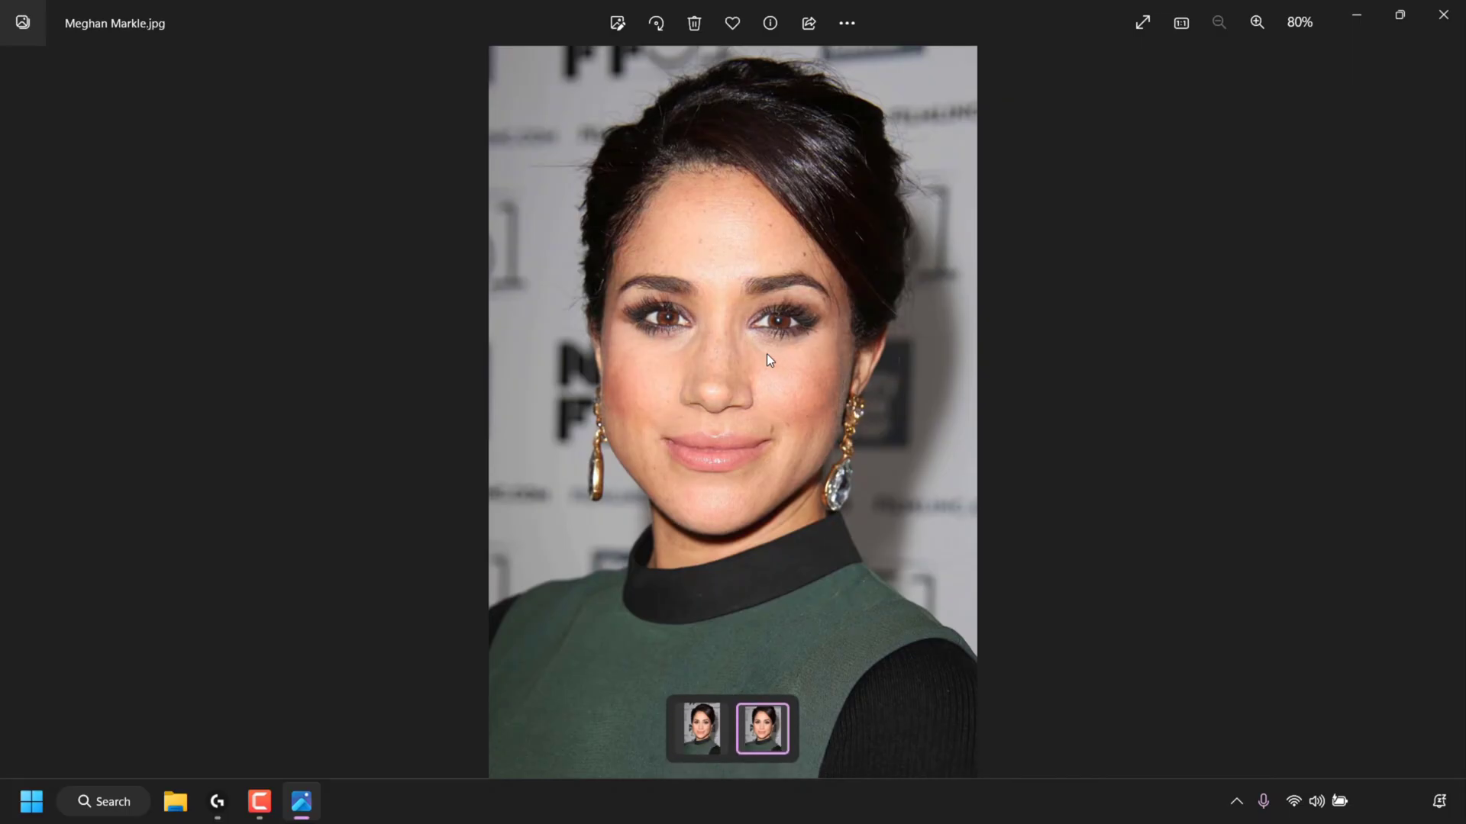
{"action": "key", "text": "Left"}
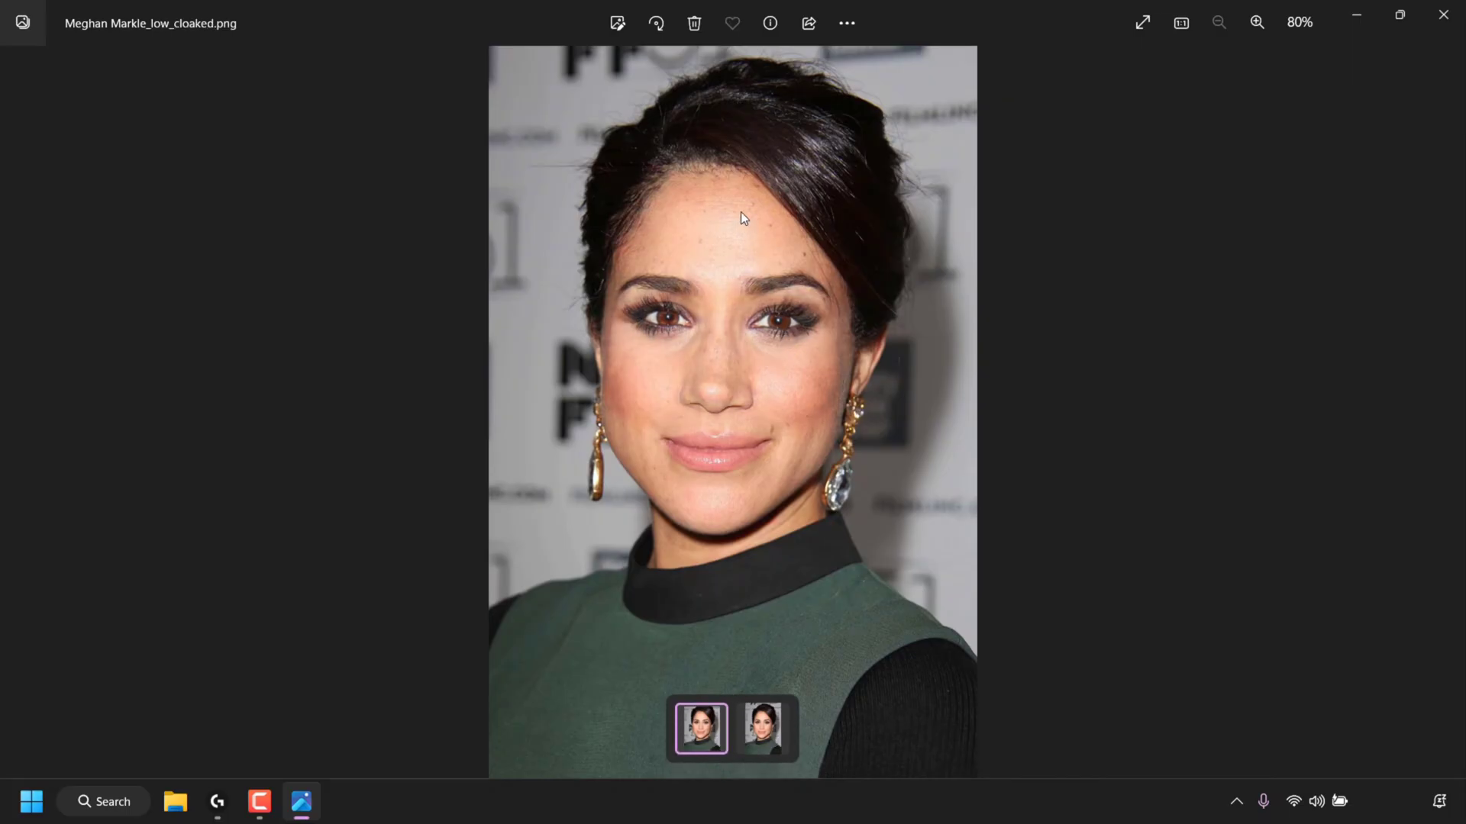
{"action": "key", "text": "Right"}
{"action": "key", "text": "Left"}
{"action": "key", "text": "Right"}
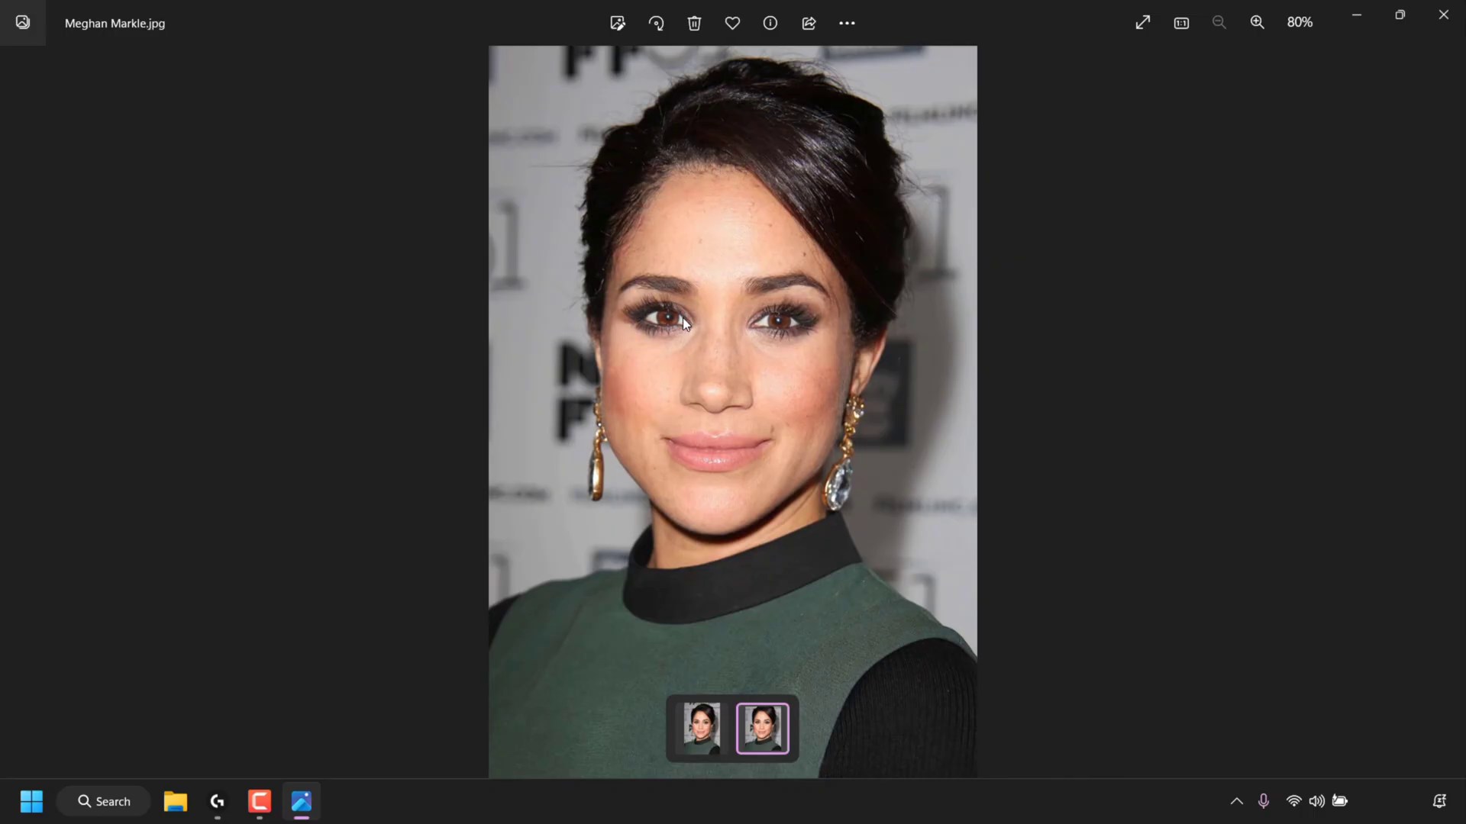
{"action": "key", "text": "Left"}
{"action": "key", "text": "Right"}
{"action": "key", "text": "Left"}
{"action": "key", "text": "Right"}
{"action": "key", "text": "Left"}
{"action": "key", "text": "Right"}
{"action": "key", "text": "Left"}
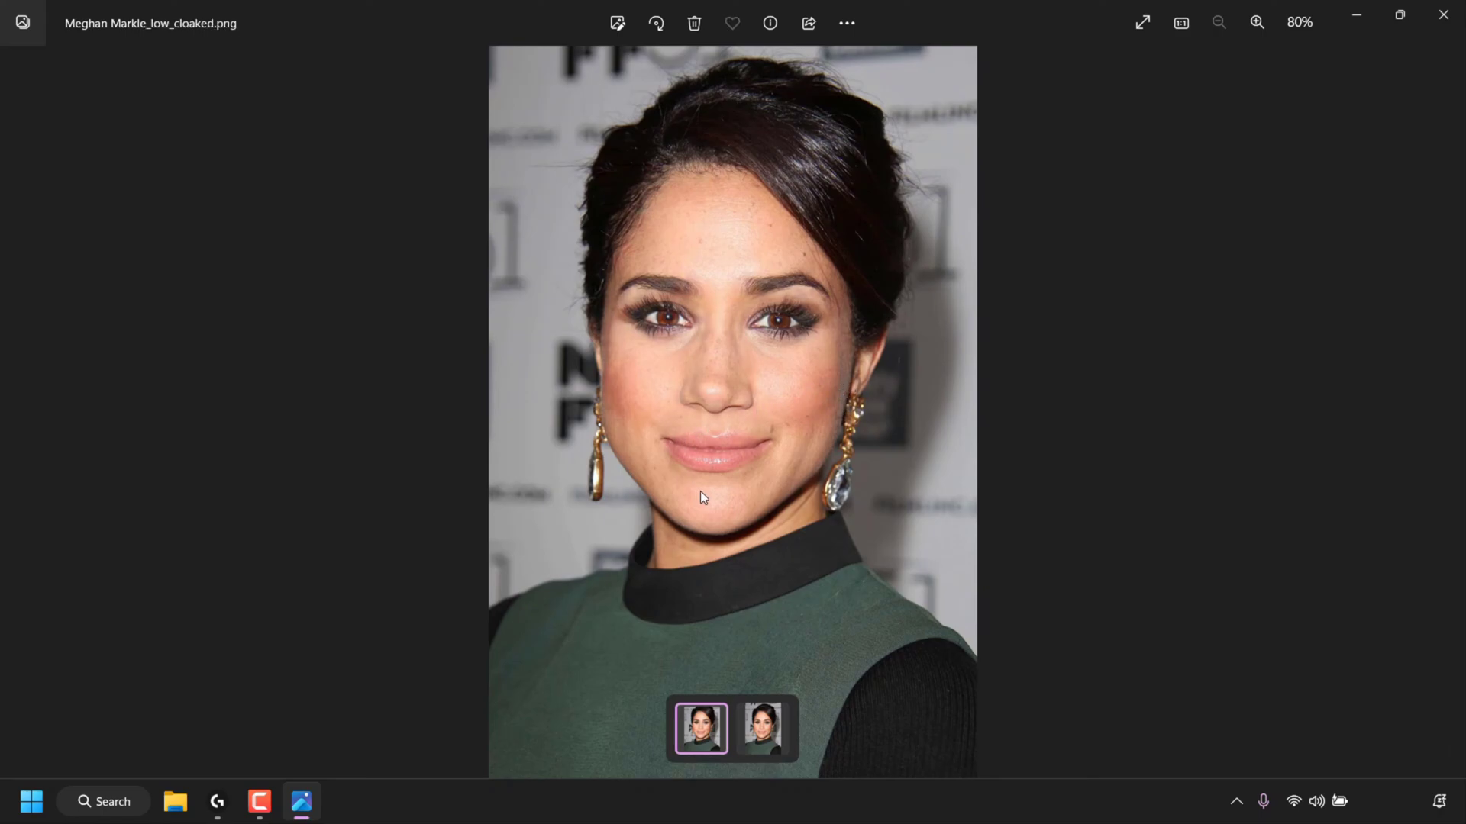
{"action": "key", "text": "Right"}
{"action": "key", "text": "Left"}
{"action": "key", "text": "Right"}
{"action": "key", "text": "Left"}
{"action": "key", "text": "Right"}
{"action": "key", "text": "Left"}
{"action": "key", "text": "Right"}
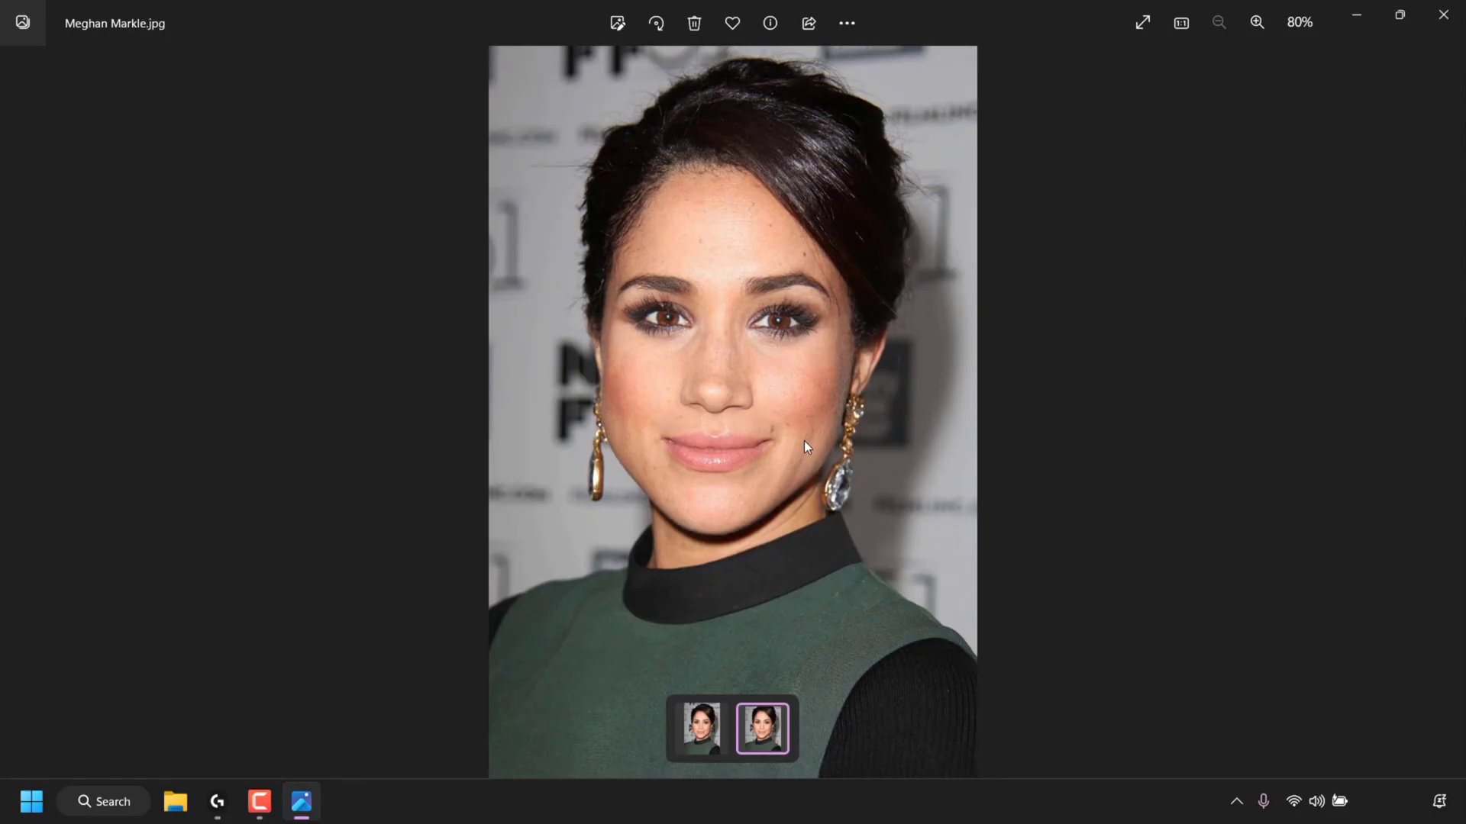